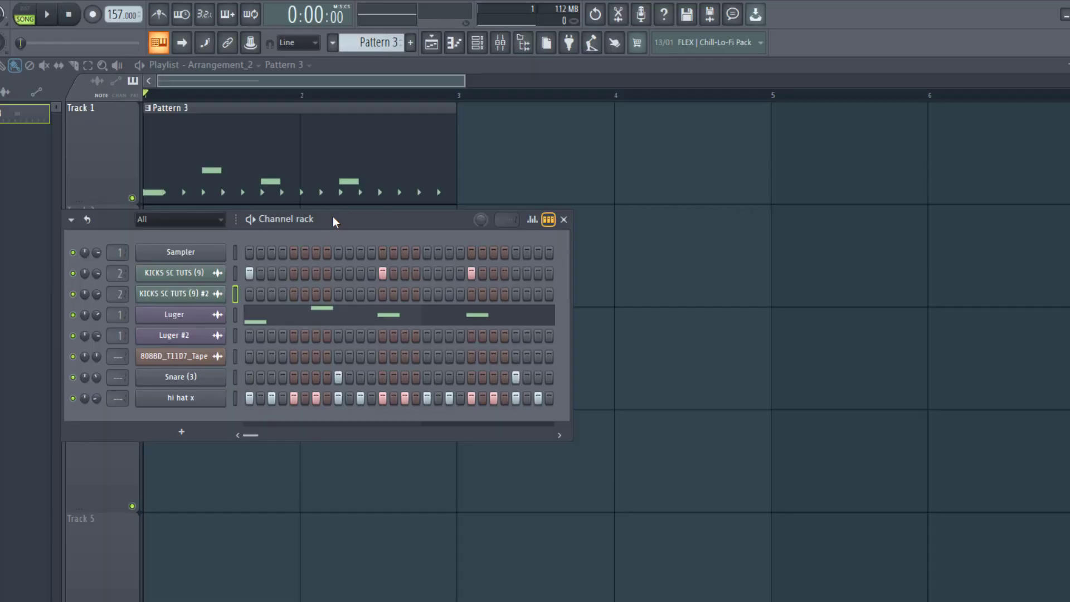
Step: Play the beat and lower the KICKS SC TUTS (9) channel volume, comparing it against the Luger
{"action": "key", "text": "space"}
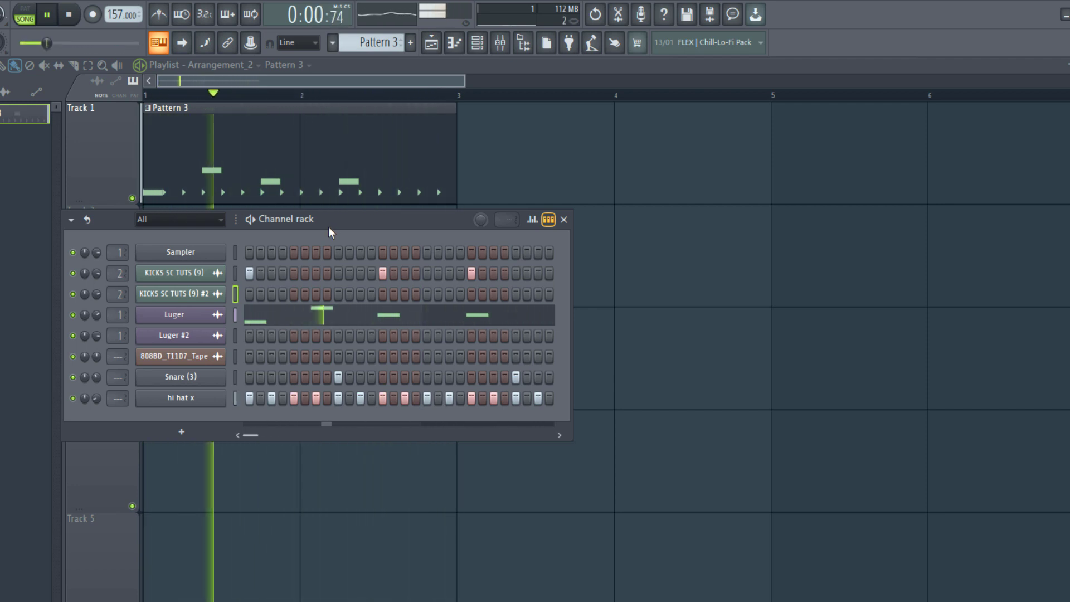
{"action": "key", "text": "space"}
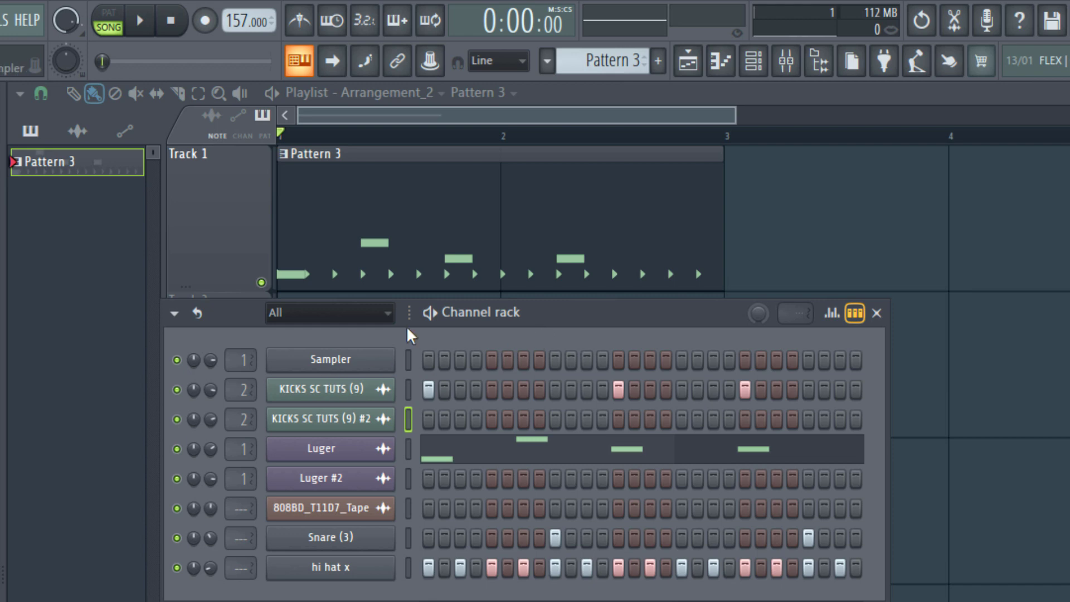
{"action": "left_click", "coordinate": [409, 389]}
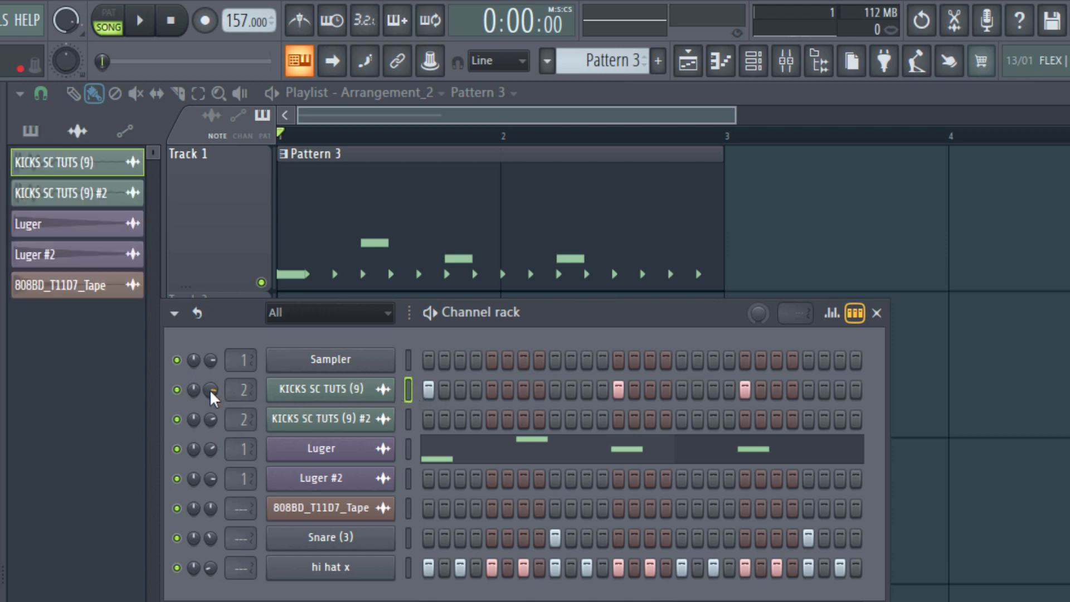
{"action": "key", "text": "space"}
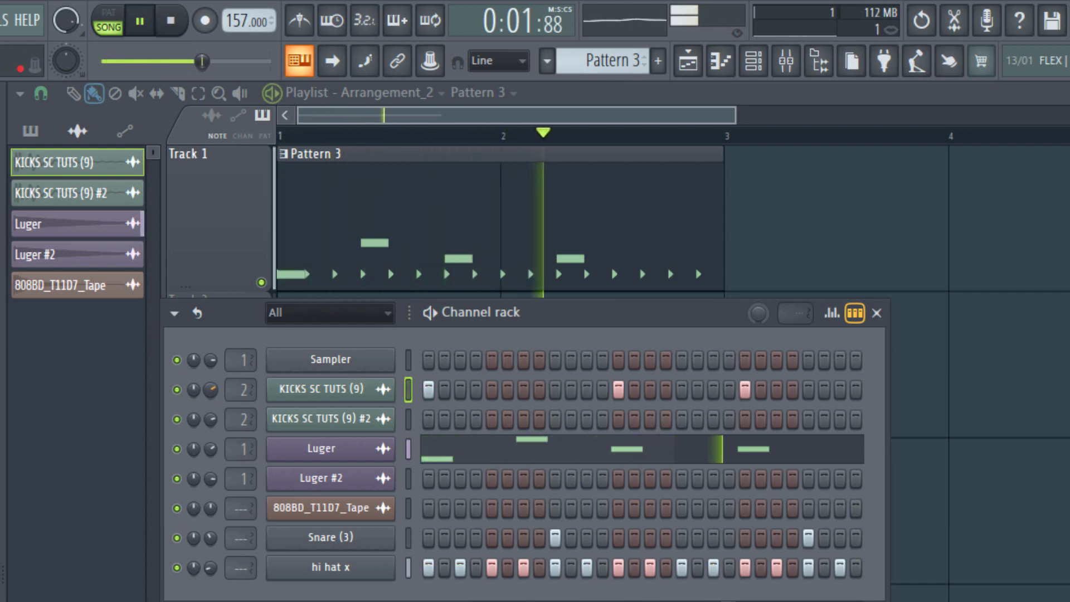
{"action": "left_click_drag", "start_coordinate": [204, 62], "coordinate": [145, 61]}
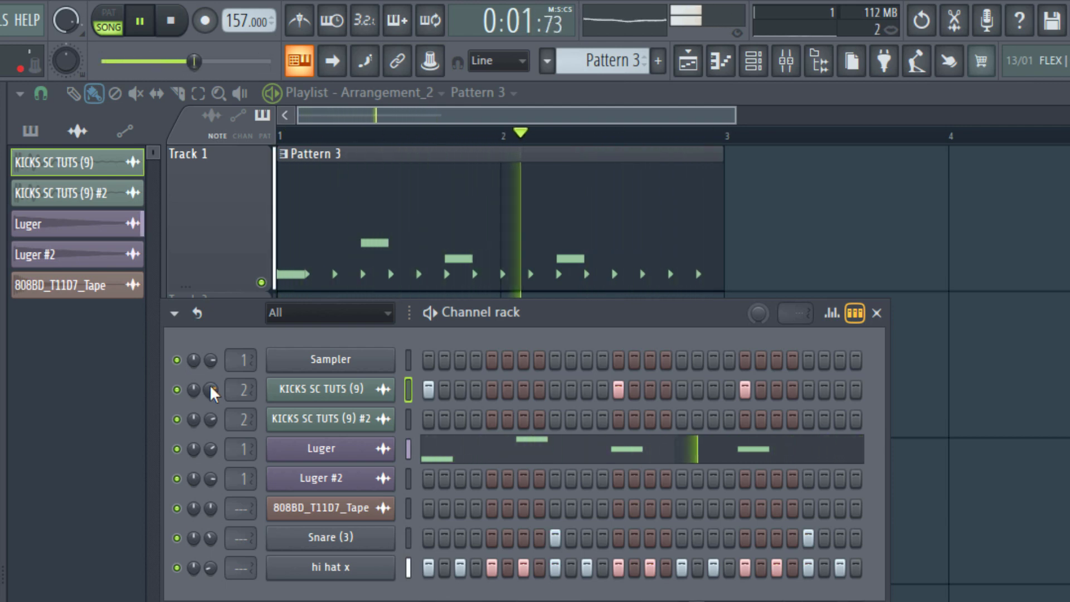
{"action": "key", "text": "space"}
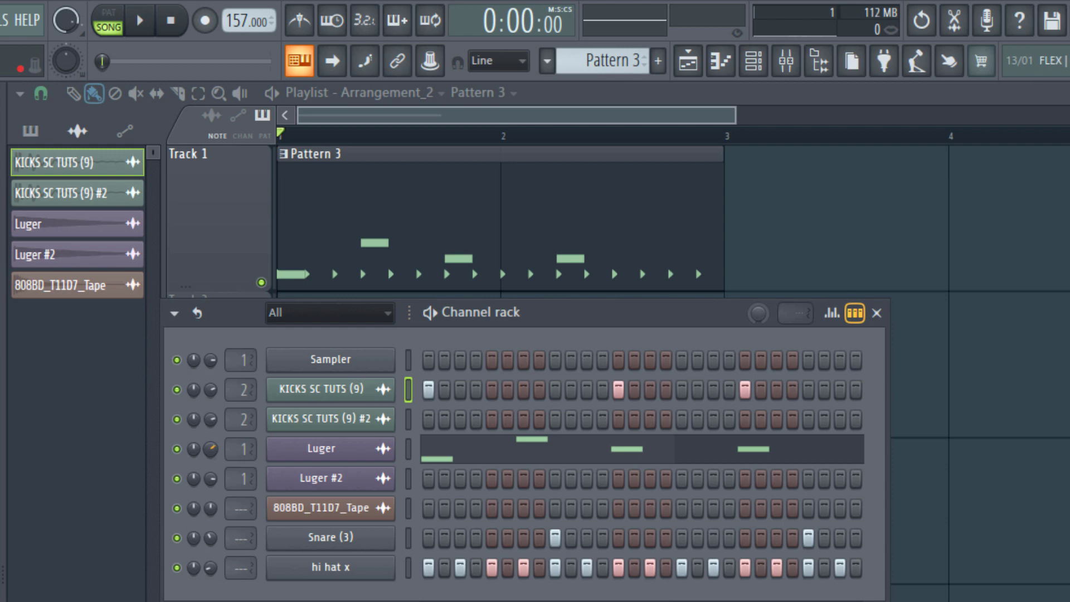
{"action": "key", "text": "space"}
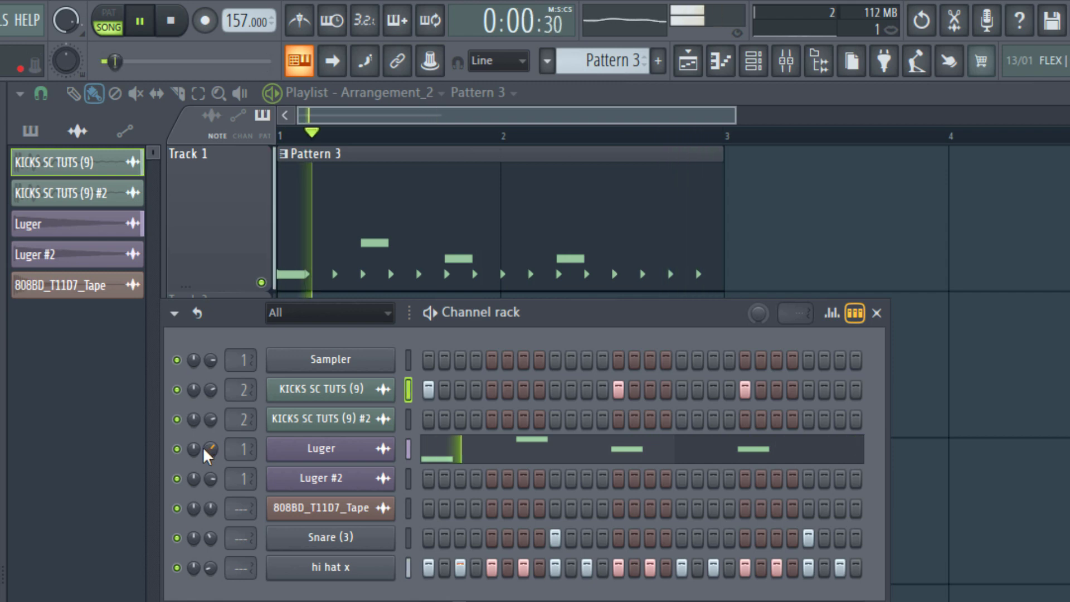
{"action": "key", "text": "space"}
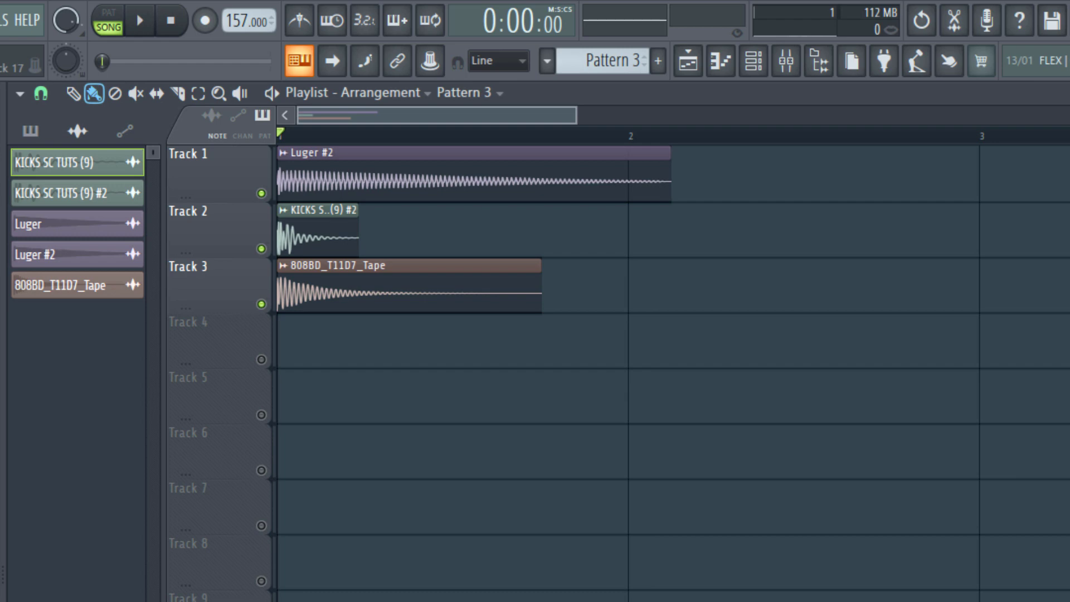
{"action": "double_click", "coordinate": [323, 184]}
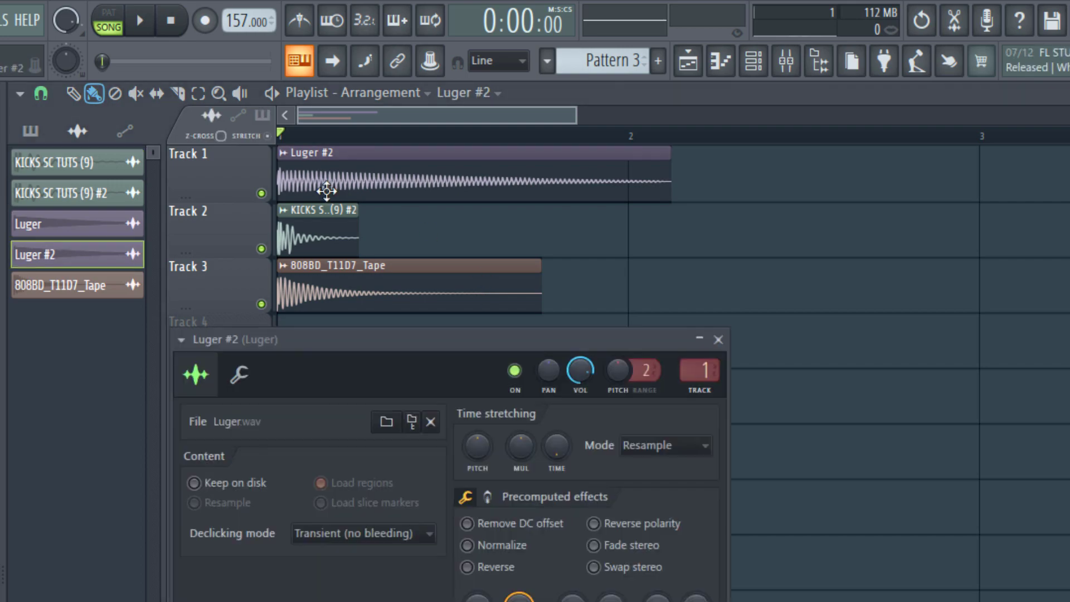
{"action": "left_click", "coordinate": [357, 530]}
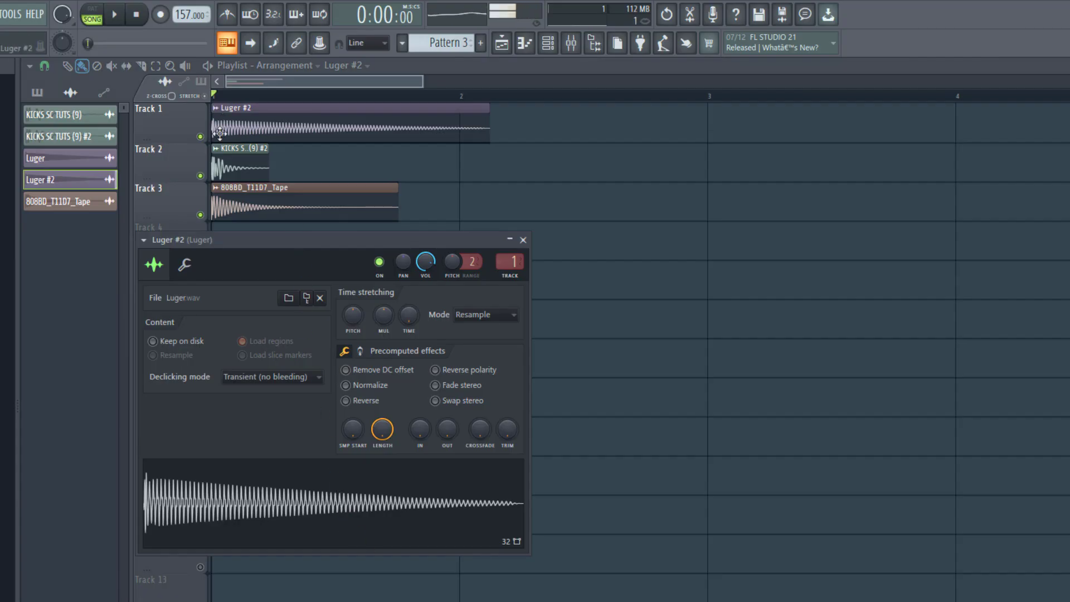
{"action": "double_click", "coordinate": [235, 166]}
{"action": "left_click", "coordinate": [310, 514]}
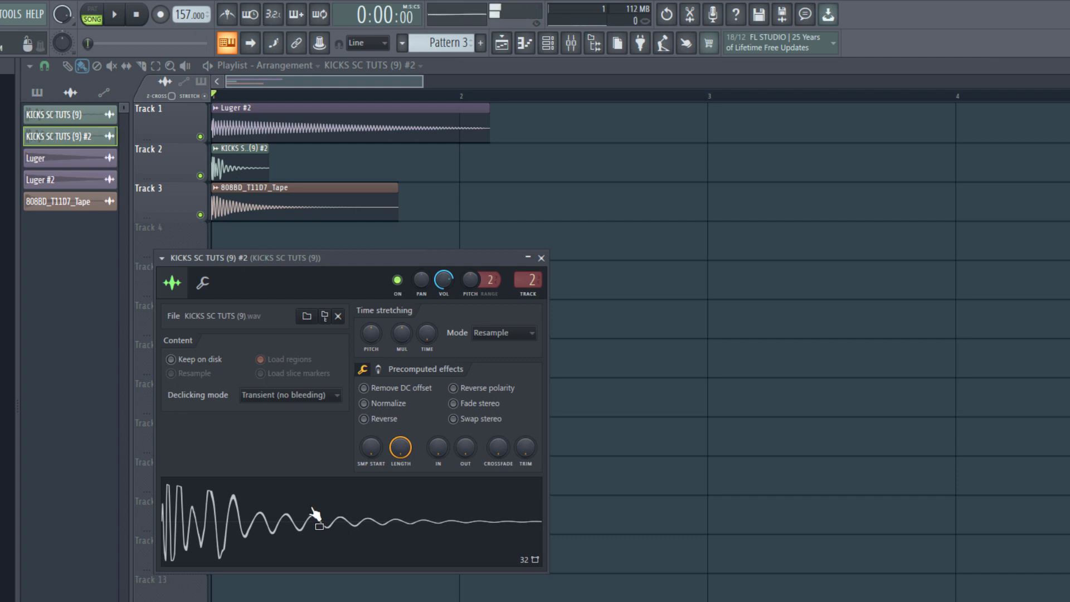
{"action": "double_click", "coordinate": [266, 199]}
{"action": "left_click", "coordinate": [229, 485]}
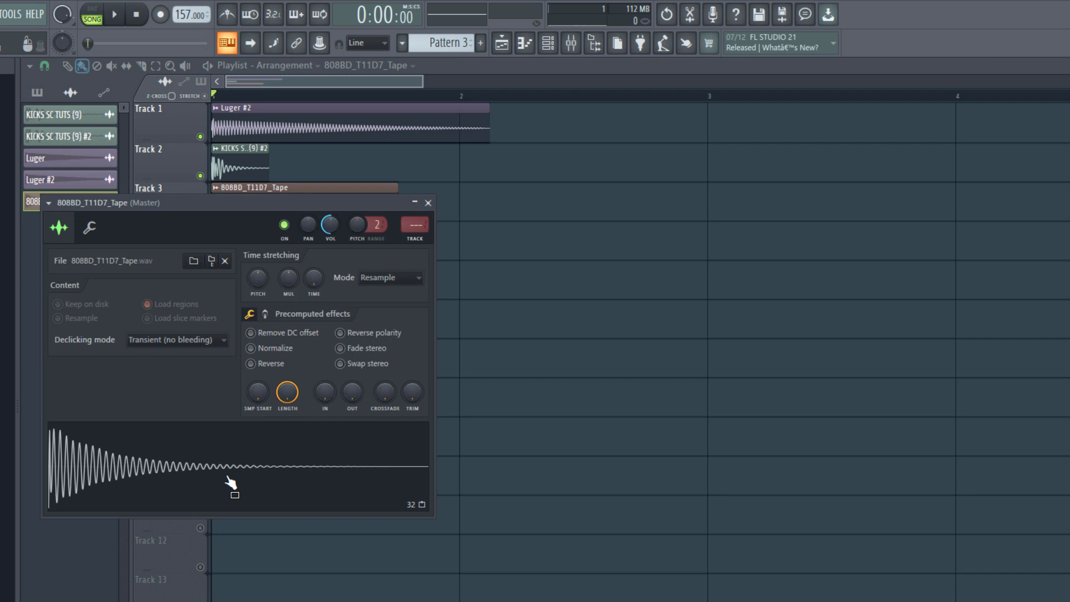
{"action": "left_click", "coordinate": [428, 203]}
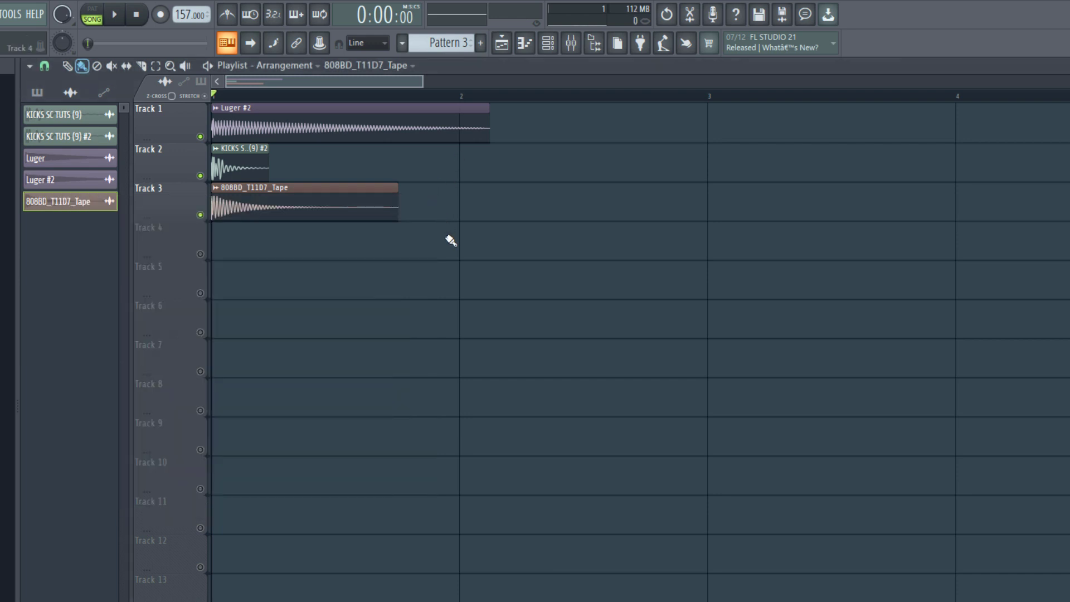
Step: Mute the 808 track and play the Luger #2 and kick clips together
{"action": "left_click", "coordinate": [201, 215]}
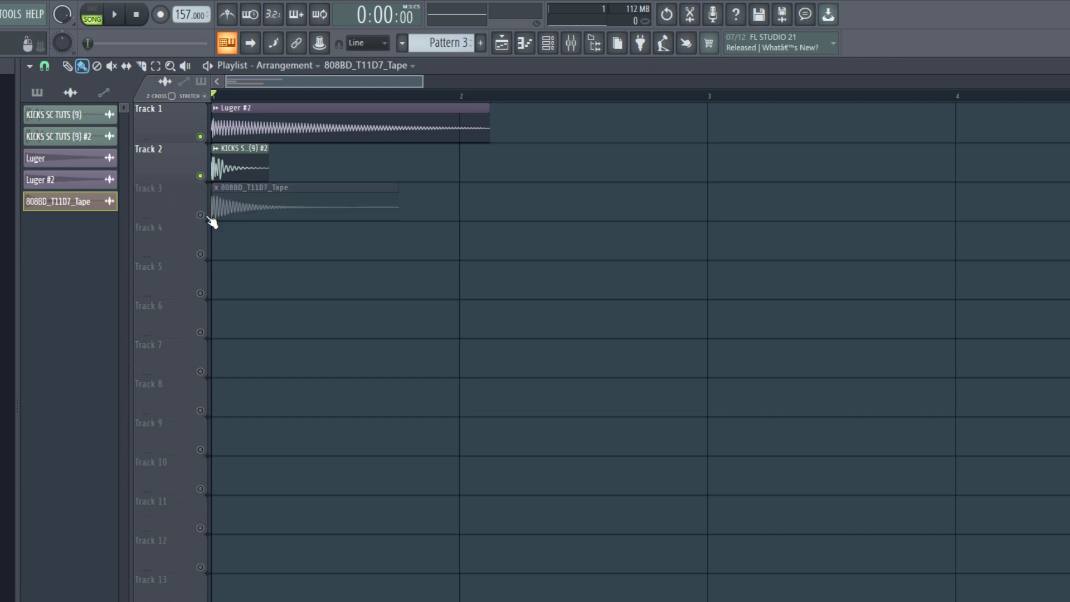
{"action": "left_click", "coordinate": [223, 158]}
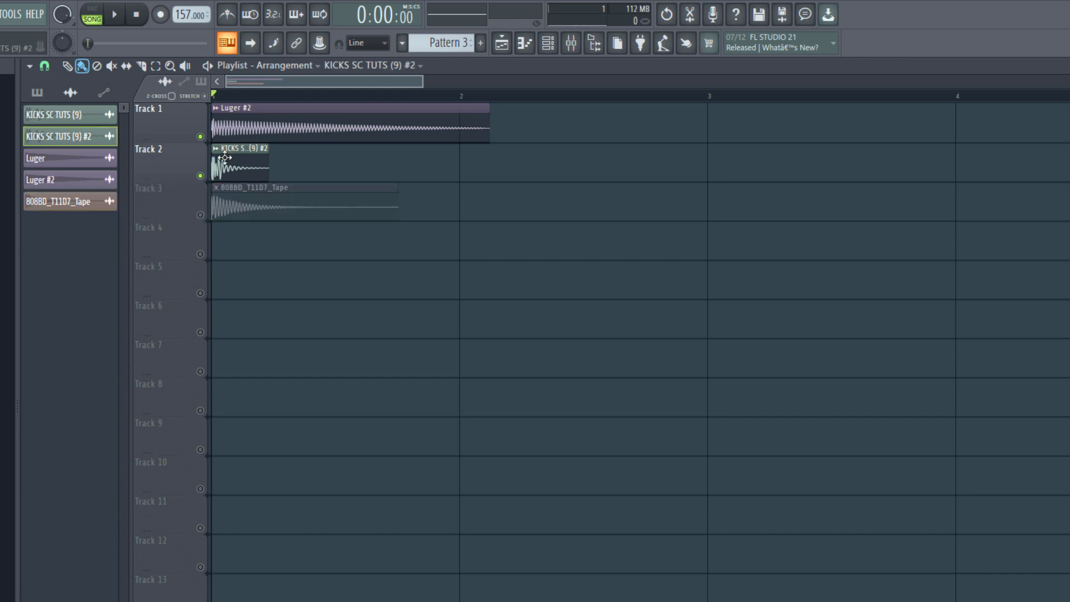
{"action": "double_click", "coordinate": [237, 121]}
{"action": "left_click", "coordinate": [237, 122]}
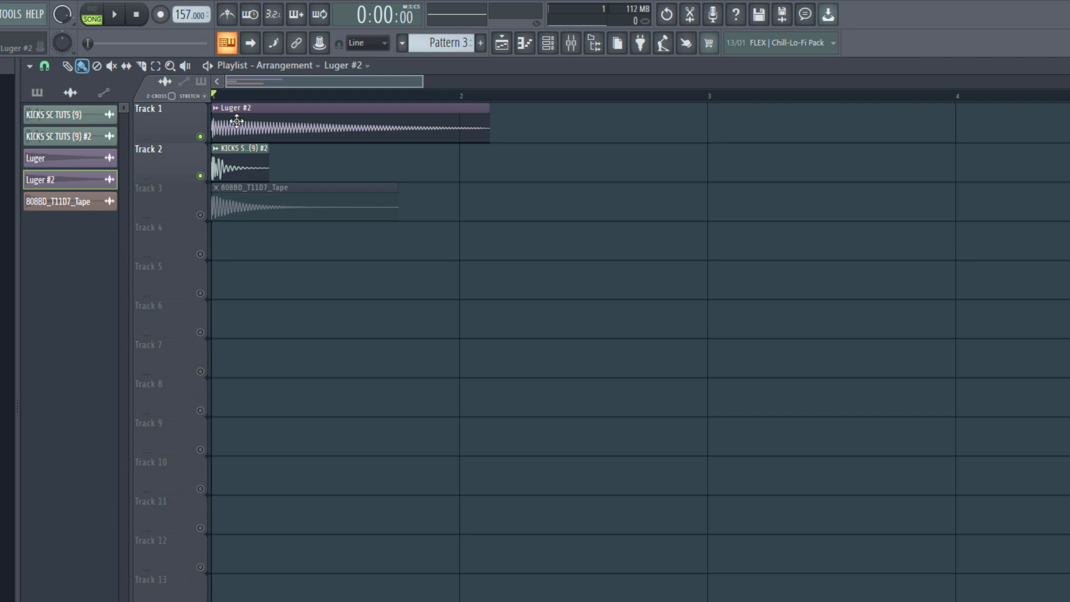
{"action": "key", "text": "space"}
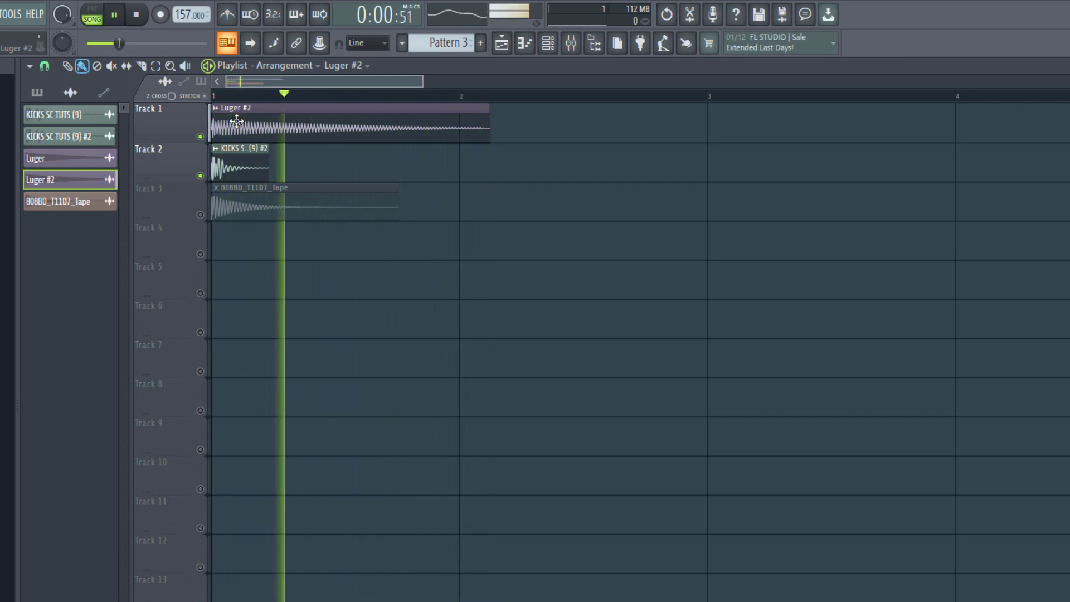
{"action": "key", "text": "space"}
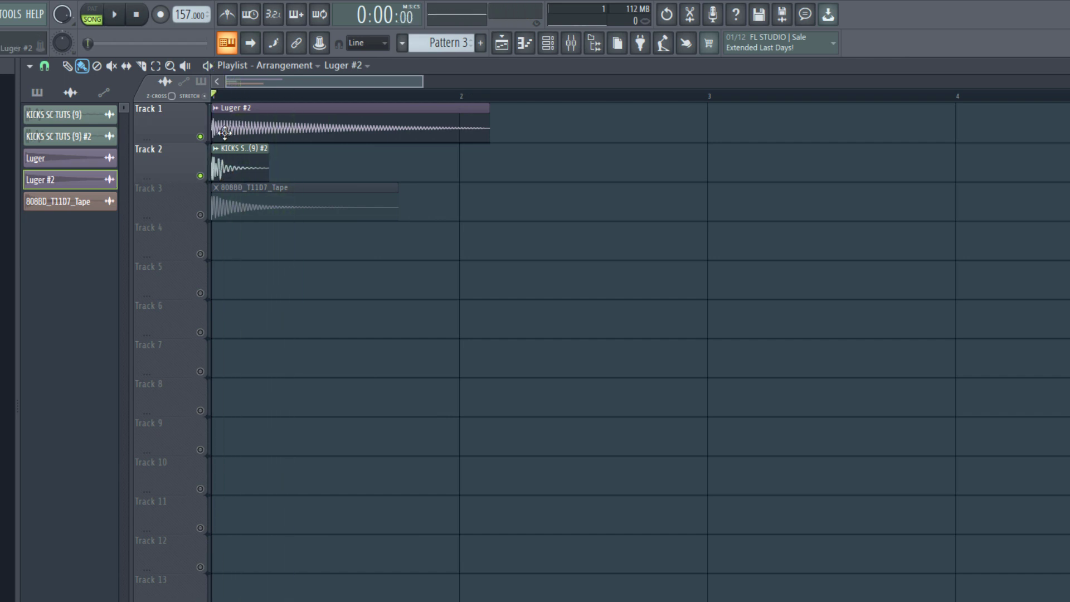
Step: Mute the kick track, unmute the 808, and play the Luger with the 808
{"action": "left_click", "coordinate": [200, 175]}
{"action": "left_click", "coordinate": [200, 214]}
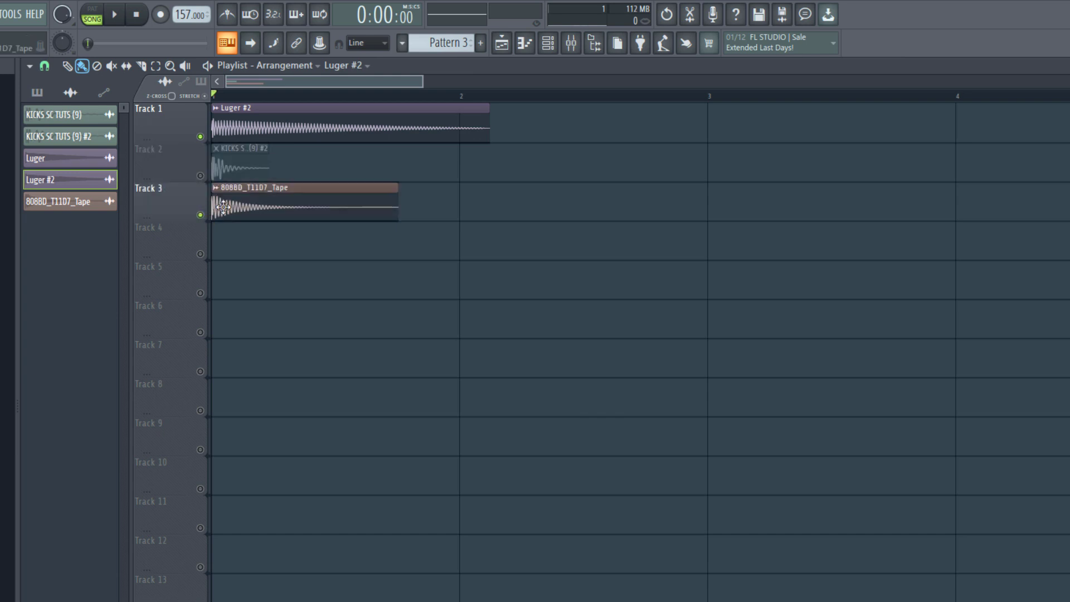
{"action": "left_click", "coordinate": [227, 205]}
{"action": "key", "text": "space"}
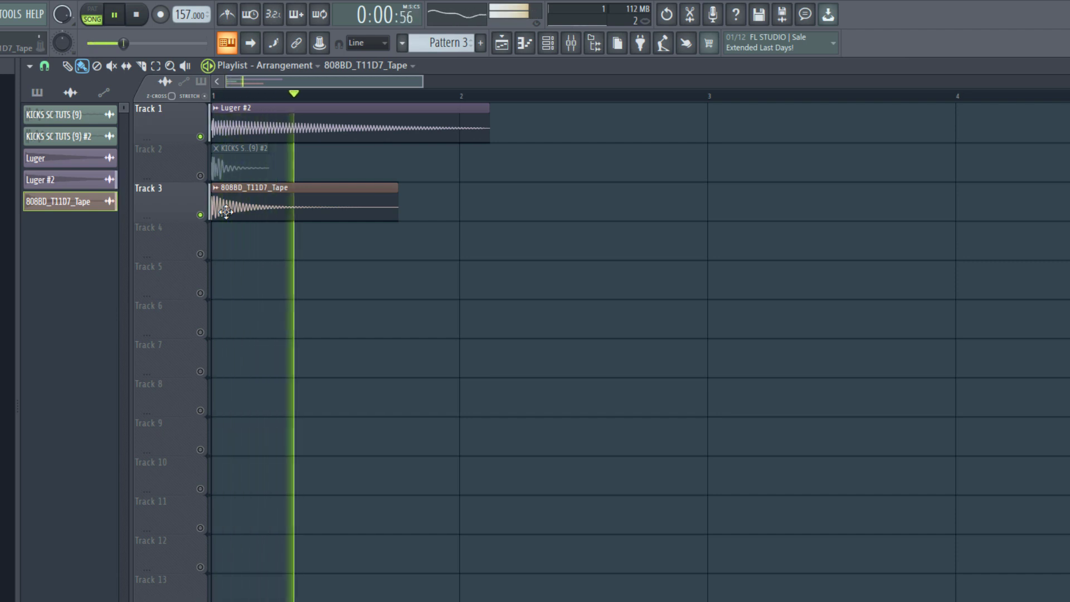
{"action": "key", "text": "space"}
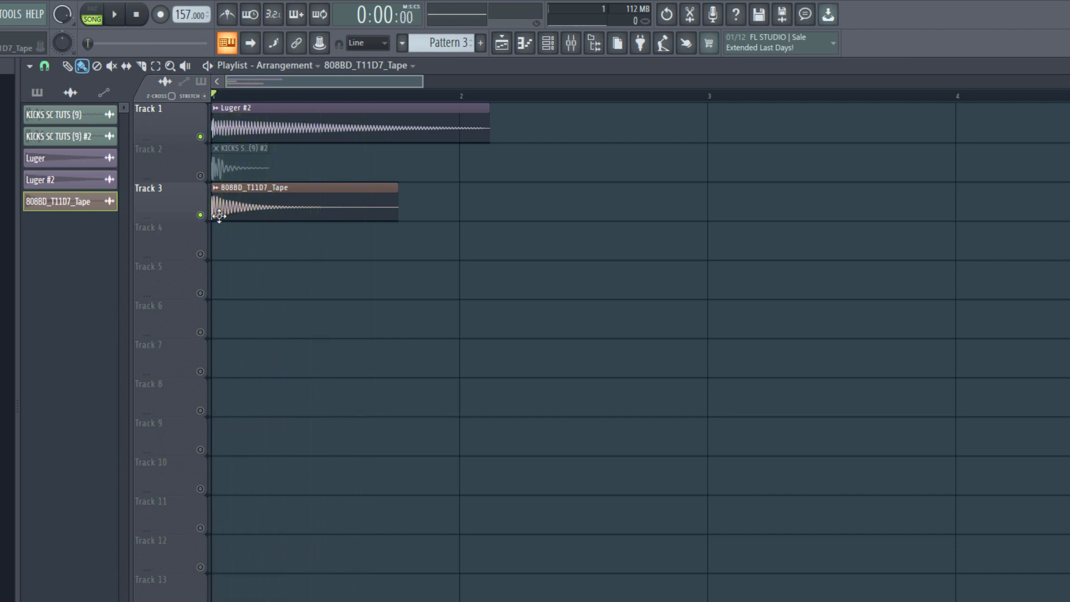
Step: Solo the 808 track, then the Luger #2 track, during playback, and bring the 808 back in
{"action": "right_click", "coordinate": [200, 215]}
{"action": "key", "text": "space"}
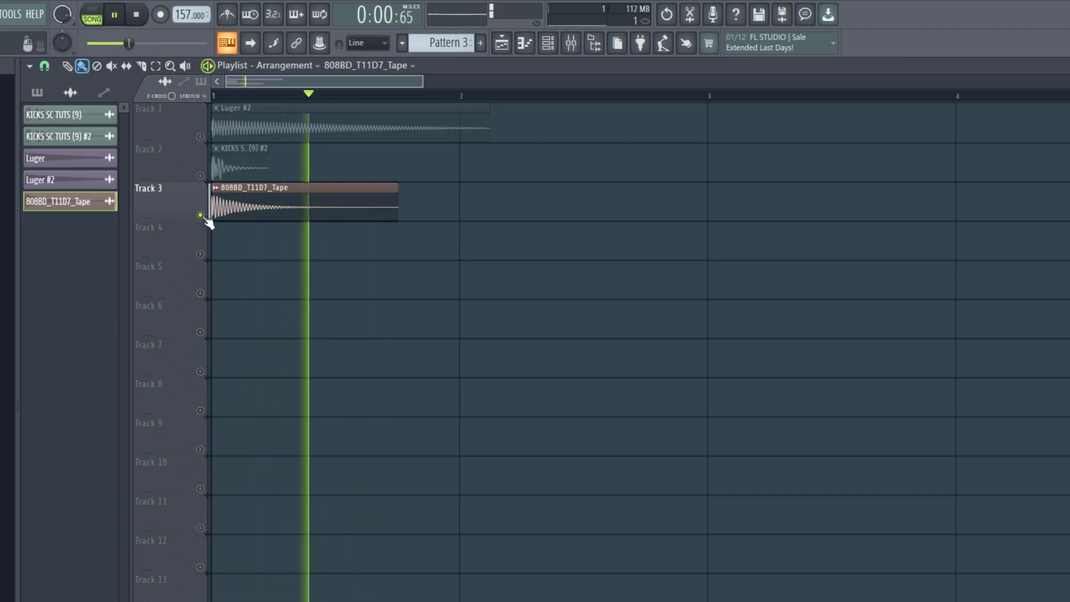
{"action": "key", "text": "space"}
{"action": "right_click", "coordinate": [201, 137]}
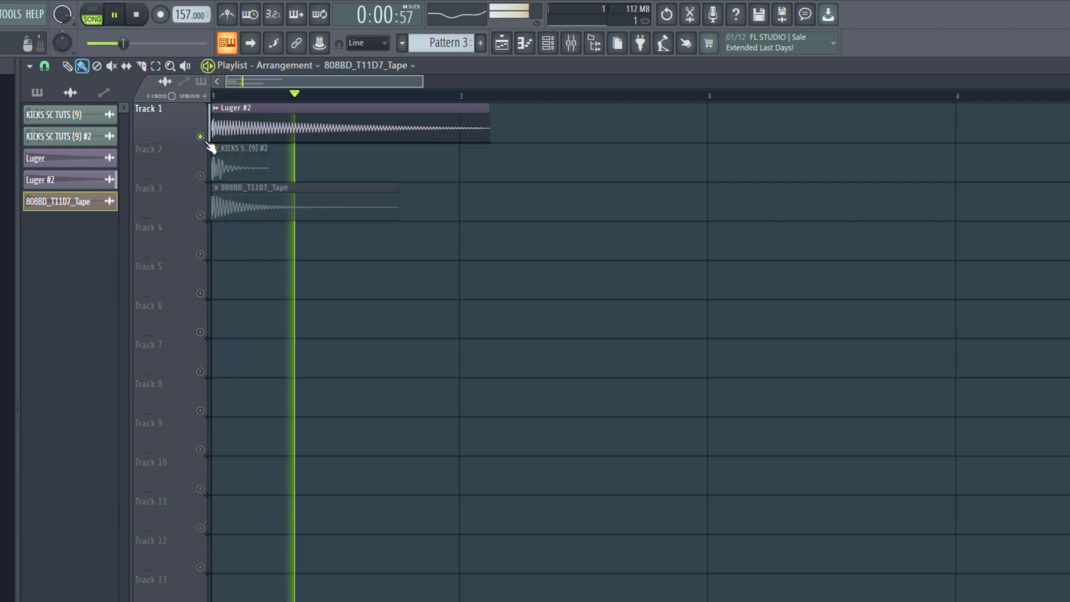
{"action": "left_click", "coordinate": [200, 215]}
{"action": "key", "text": "space"}
Step: Open the 808BD_T11D7_Tape channel settings and listen to the 808 during playback
{"action": "double_click", "coordinate": [247, 208]}
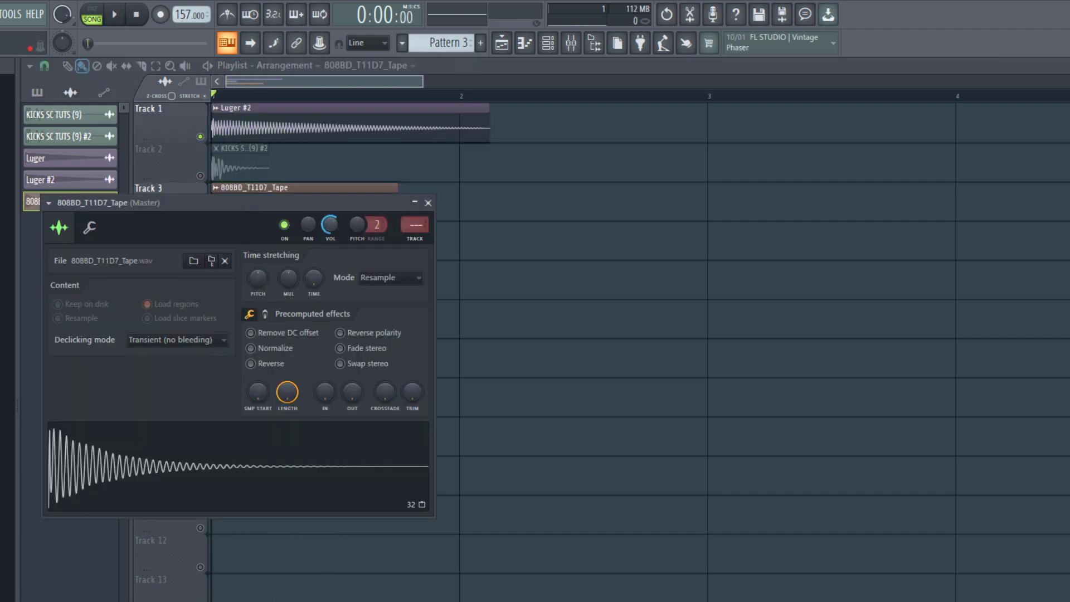
{"action": "key", "text": "space"}
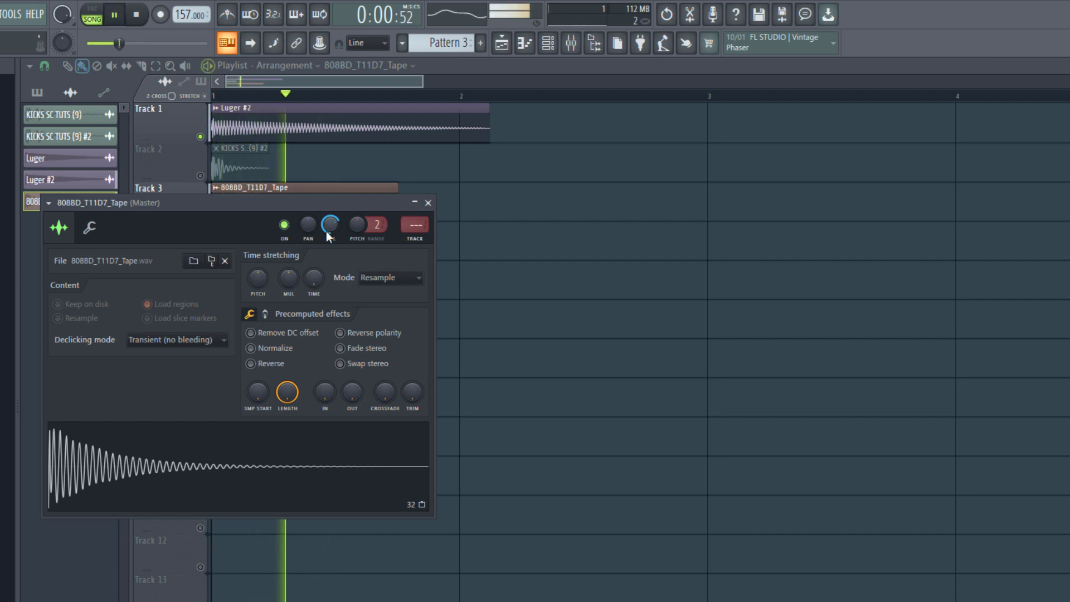
{"action": "left_click", "coordinate": [321, 193]}
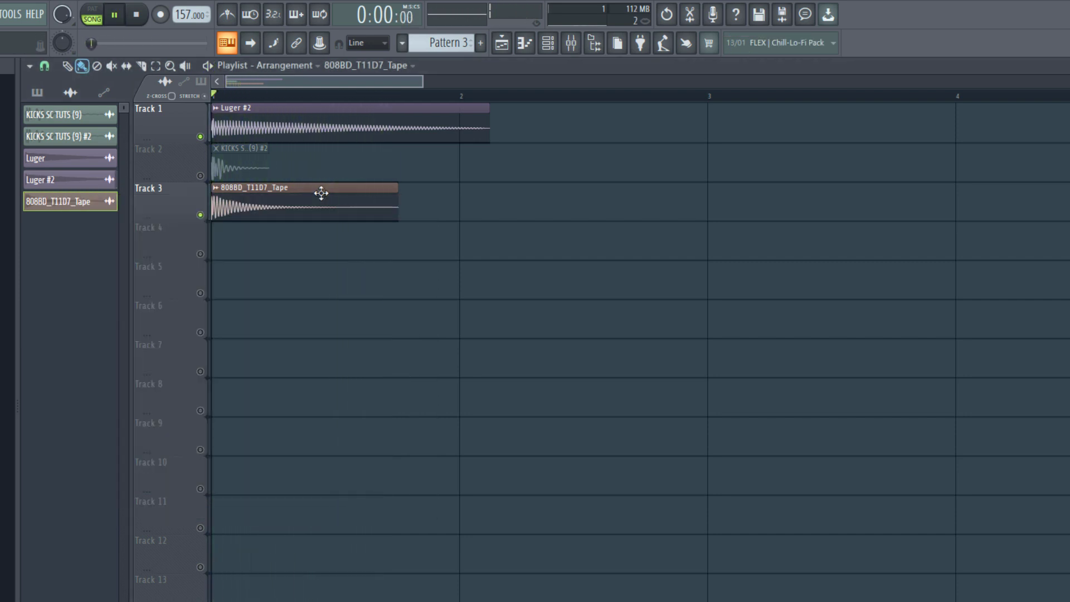
{"action": "key", "text": "space"}
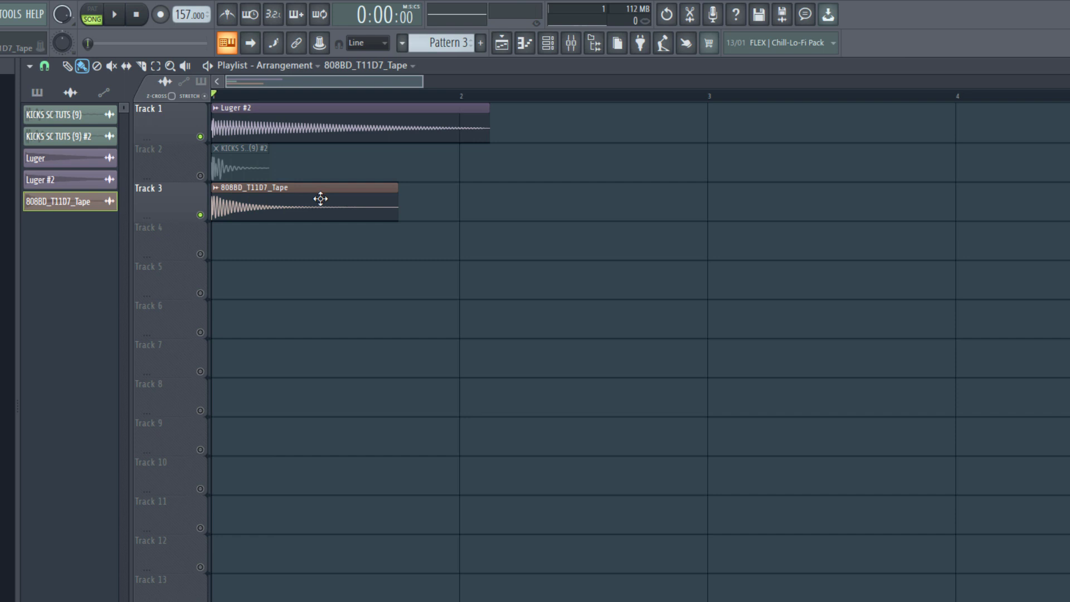
{"action": "key", "text": "space"}
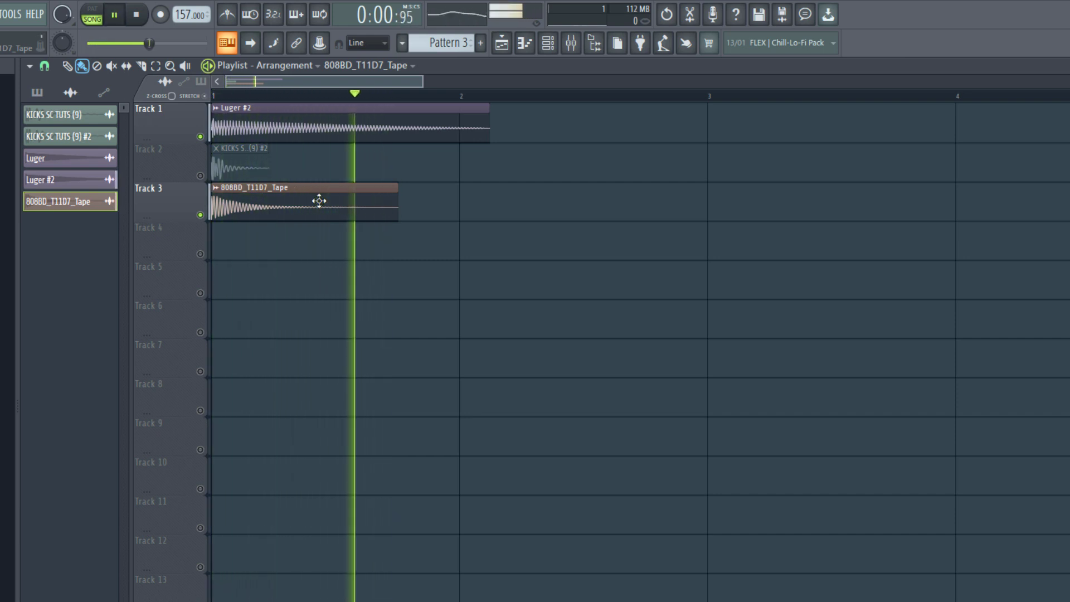
{"action": "key", "text": "space"}
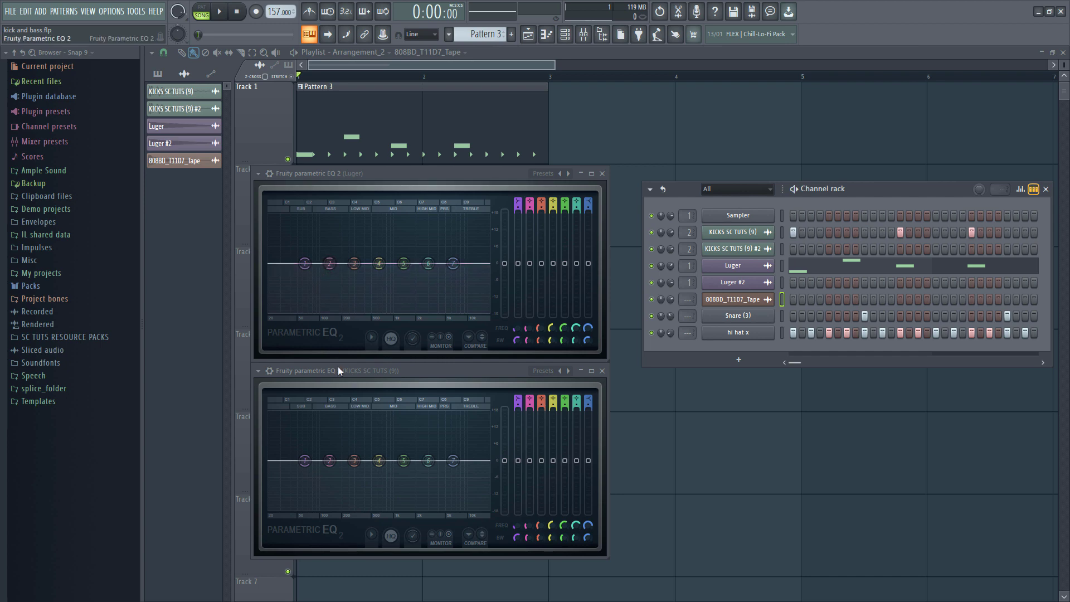
{"action": "left_click", "coordinate": [393, 191]}
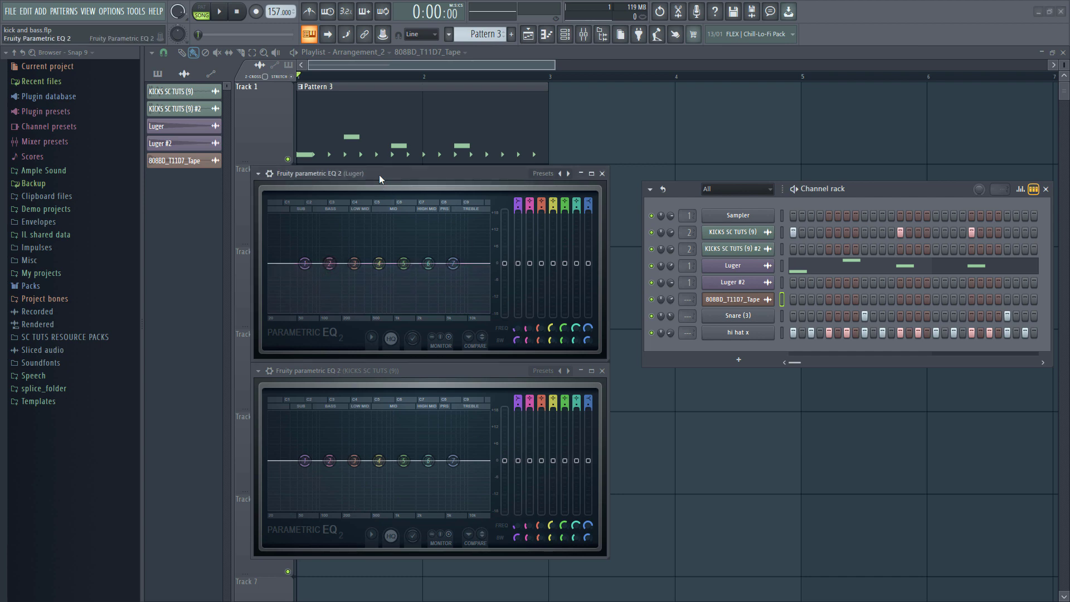
{"action": "left_click", "coordinate": [377, 381]}
{"action": "left_click", "coordinate": [358, 172]}
{"action": "key", "text": "space"}
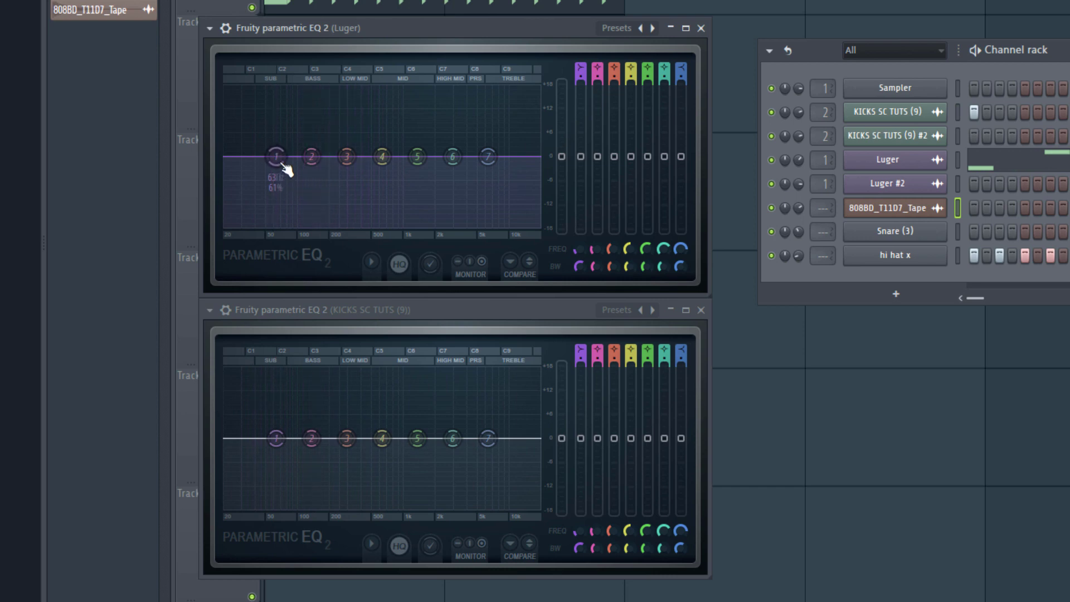
Step: Lower band 1 to about 43 Hz on the kick EQ and 31 Hz on the Luger EQ
{"action": "mouse_move", "coordinate": [286, 166]}
{"action": "left_mouse_down"}
{"action": "mouse_move", "coordinate": [270, 157]}
{"action": "mouse_move", "coordinate": [279, 157]}
{"action": "left_mouse_up"}
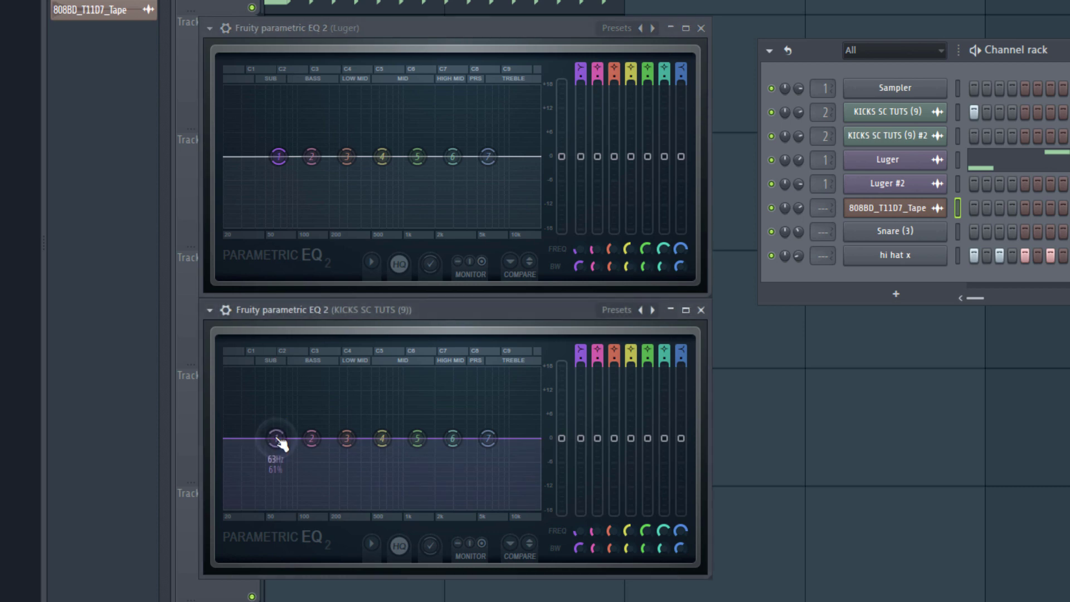
{"action": "left_click_drag", "start_coordinate": [280, 440], "coordinate": [242, 439]}
{"action": "key", "text": "space"}
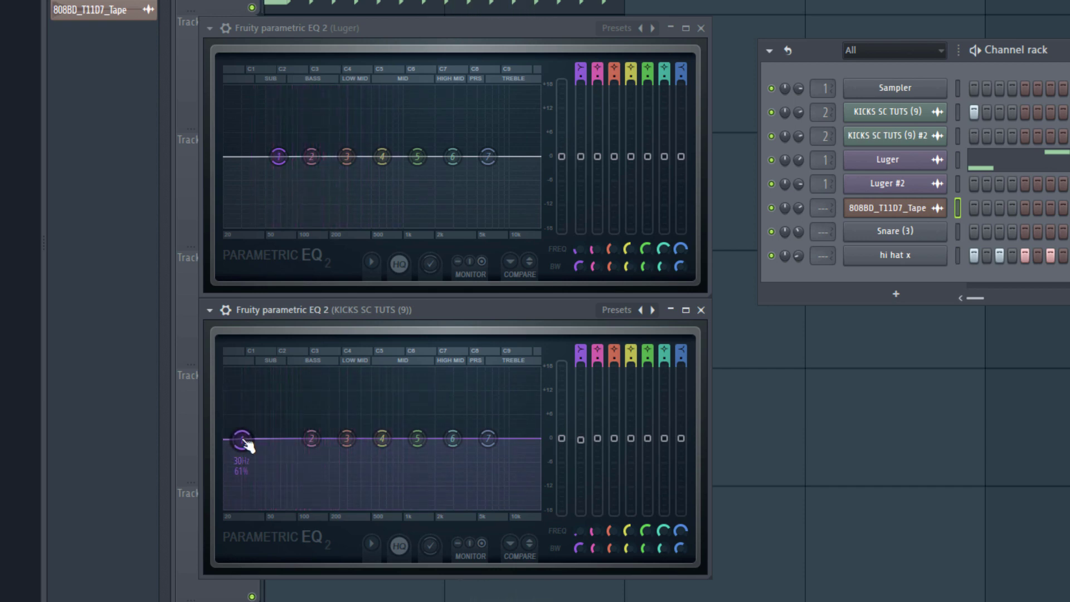
{"action": "left_click_drag", "start_coordinate": [250, 446], "coordinate": [274, 446]}
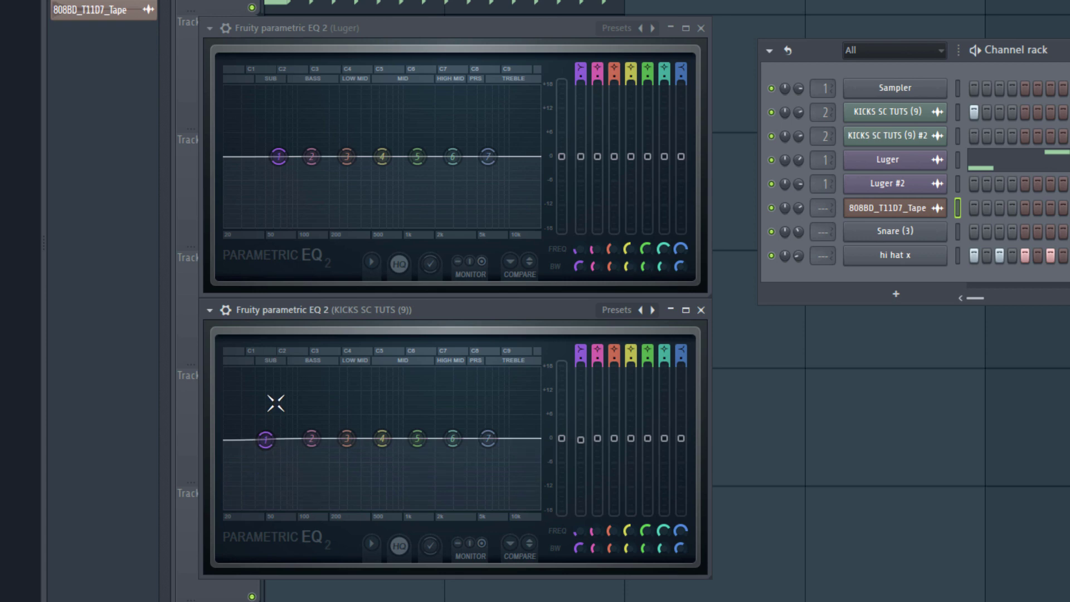
{"action": "left_click_drag", "start_coordinate": [278, 156], "coordinate": [244, 157]}
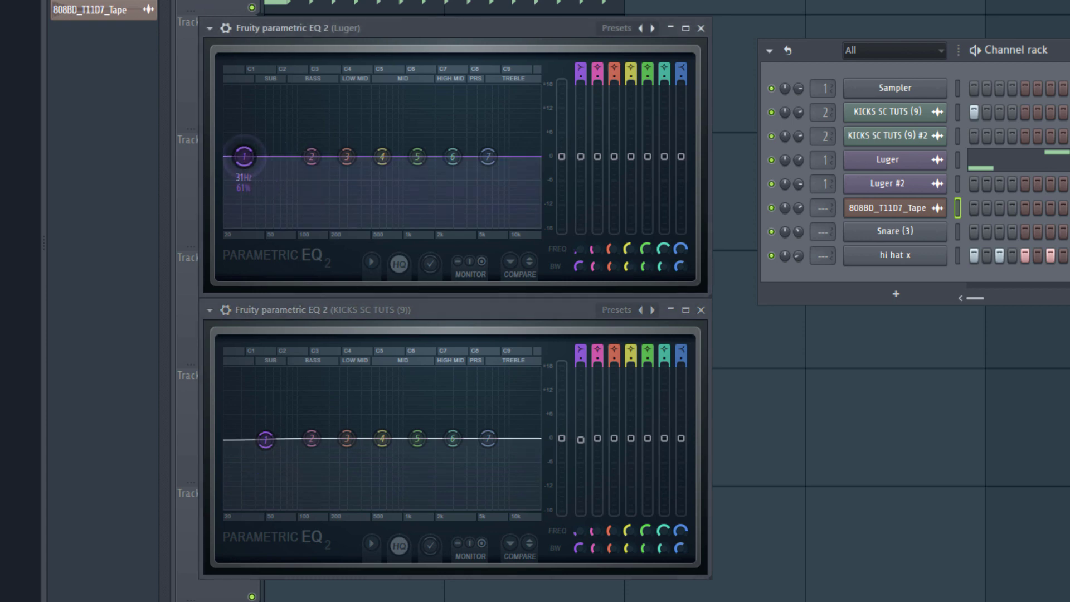
Step: Make the Luger EQ's band 1 a high-pass filter with a steeper slope
{"action": "right_click", "coordinate": [244, 158]}
{"action": "mouse_move", "coordinate": [276, 195]}
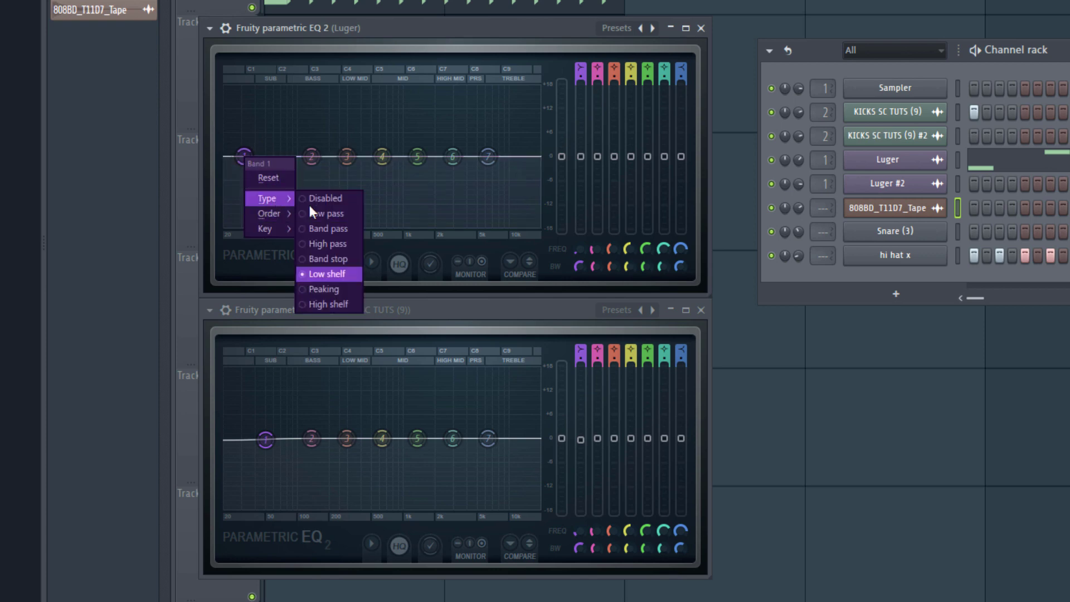
{"action": "left_click", "coordinate": [327, 240]}
{"action": "right_click", "coordinate": [243, 159]}
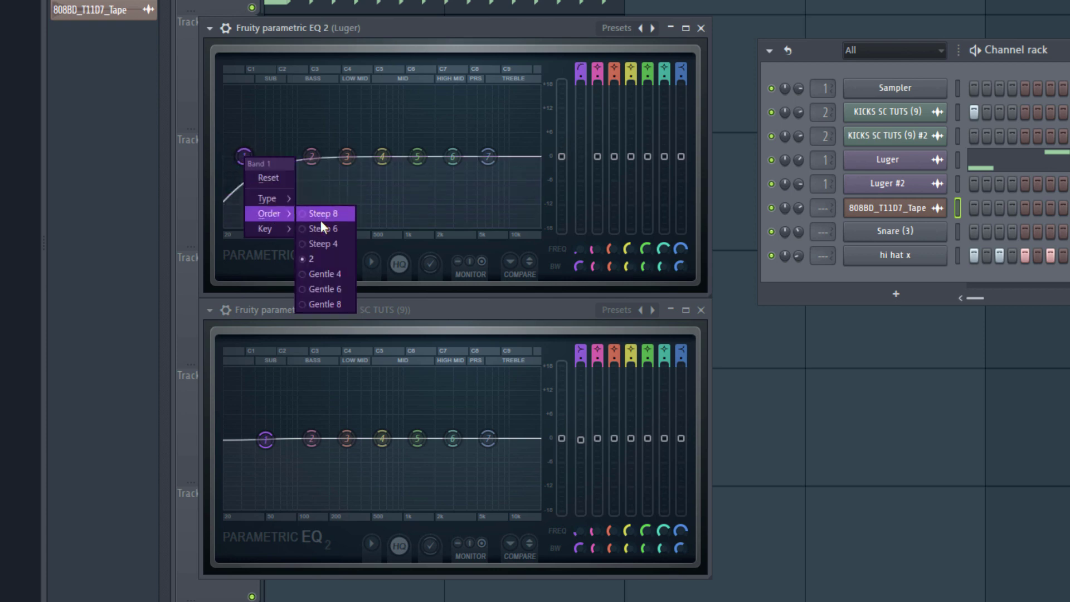
{"action": "left_click", "coordinate": [320, 212]}
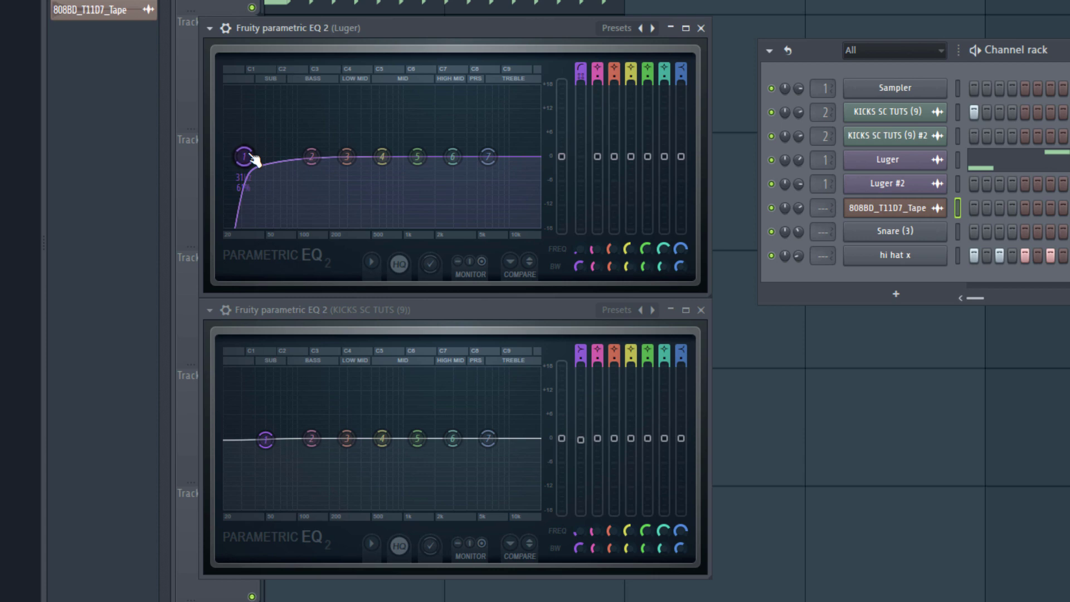
Step: During playback, set the Luger high-pass near 42 Hz and the kick's near 33 Hz
{"action": "key", "text": "space"}
{"action": "left_click_drag", "start_coordinate": [254, 158], "coordinate": [255, 156]}
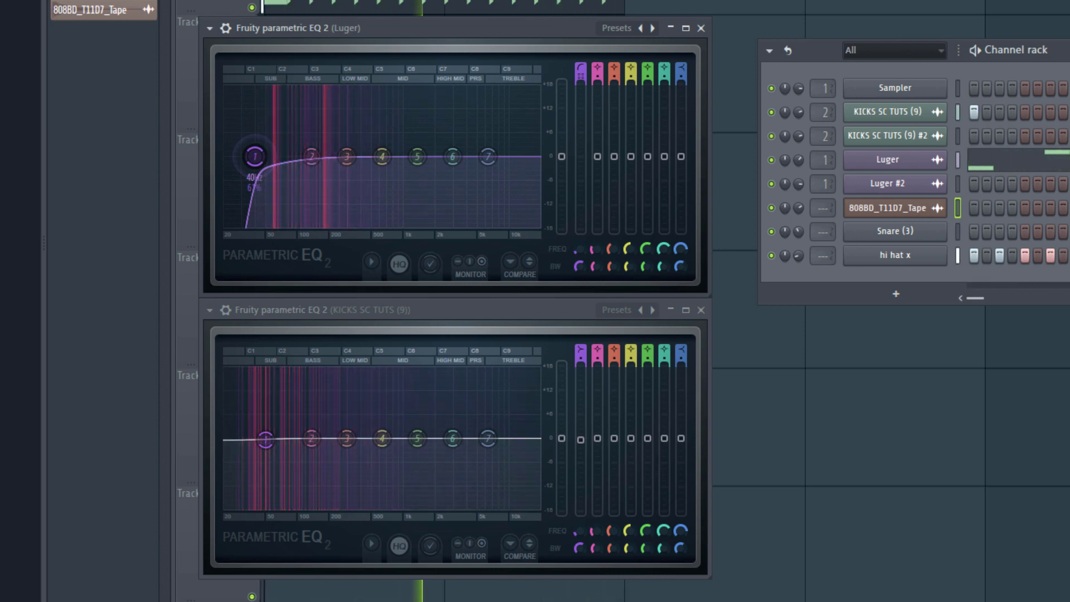
{"action": "left_click_drag", "start_coordinate": [256, 157], "coordinate": [259, 156]}
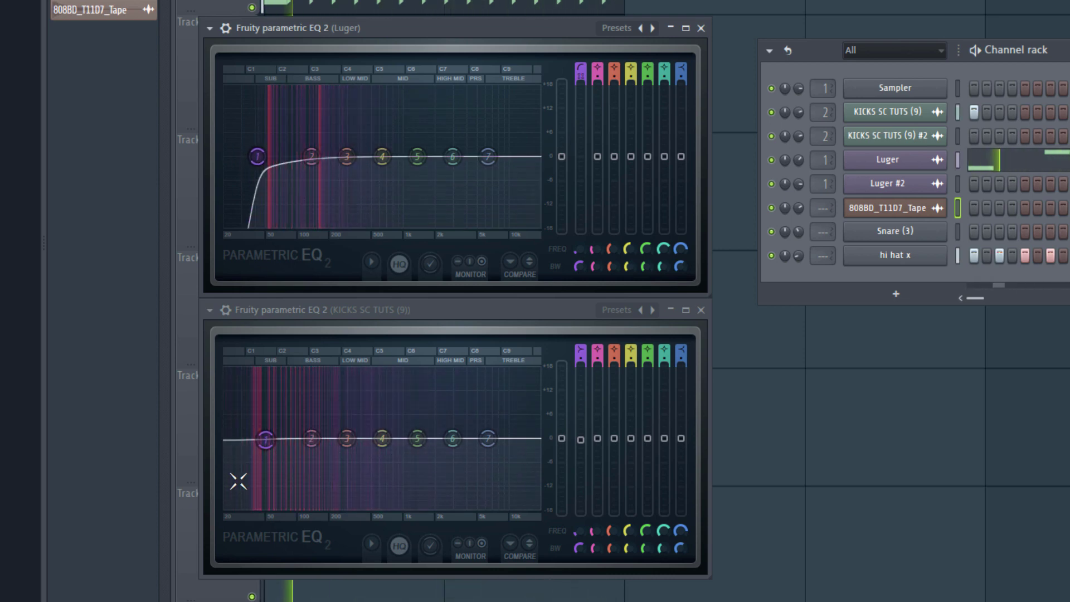
{"action": "left_click_drag", "start_coordinate": [267, 453], "coordinate": [249, 438]}
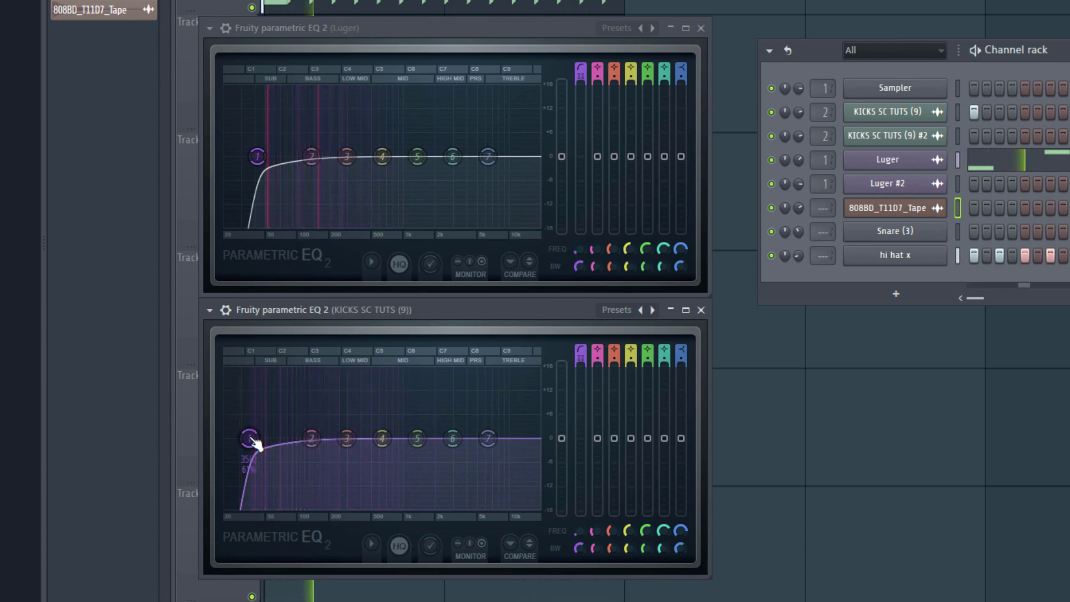
{"action": "left_click", "coordinate": [257, 157]}
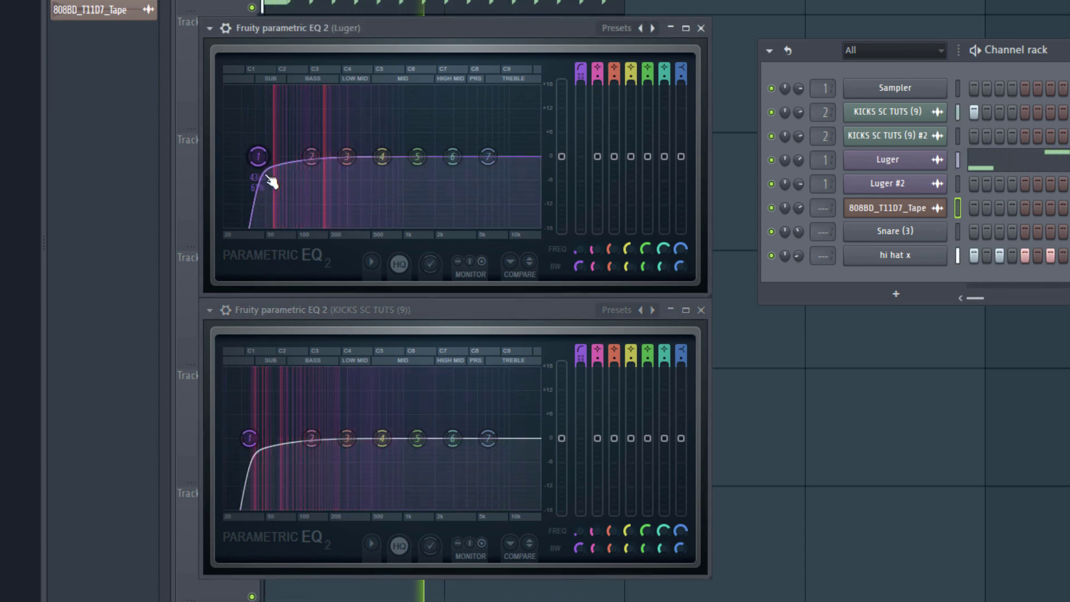
{"action": "mouse_move", "coordinate": [249, 438]}
{"action": "left_mouse_down"}
{"action": "mouse_move", "coordinate": [261, 438]}
{"action": "mouse_move", "coordinate": [246, 439]}
{"action": "left_mouse_up"}
Step: Stop playback and bypass both the kick and Luger Parametric EQ 2 effects
{"action": "key", "text": "space"}
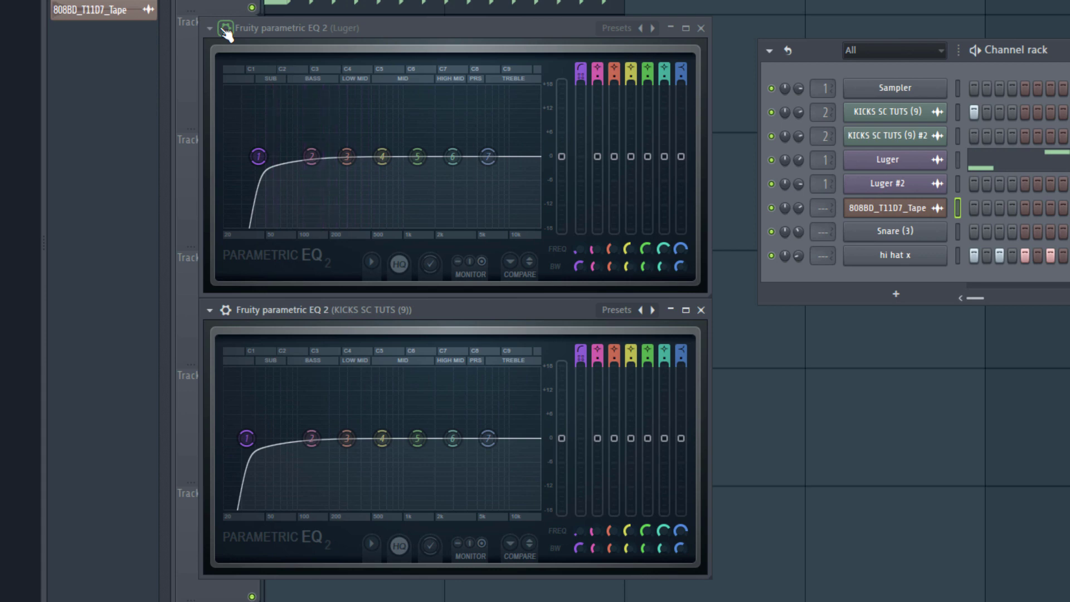
{"action": "left_click", "coordinate": [226, 29]}
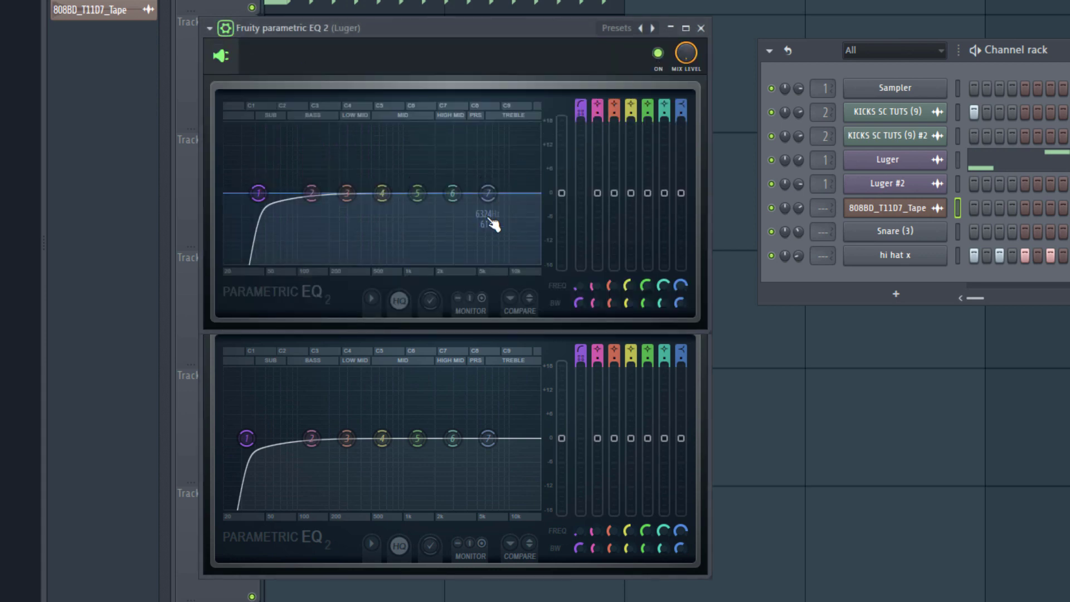
{"action": "left_click", "coordinate": [230, 354]}
{"action": "left_click", "coordinate": [225, 310]}
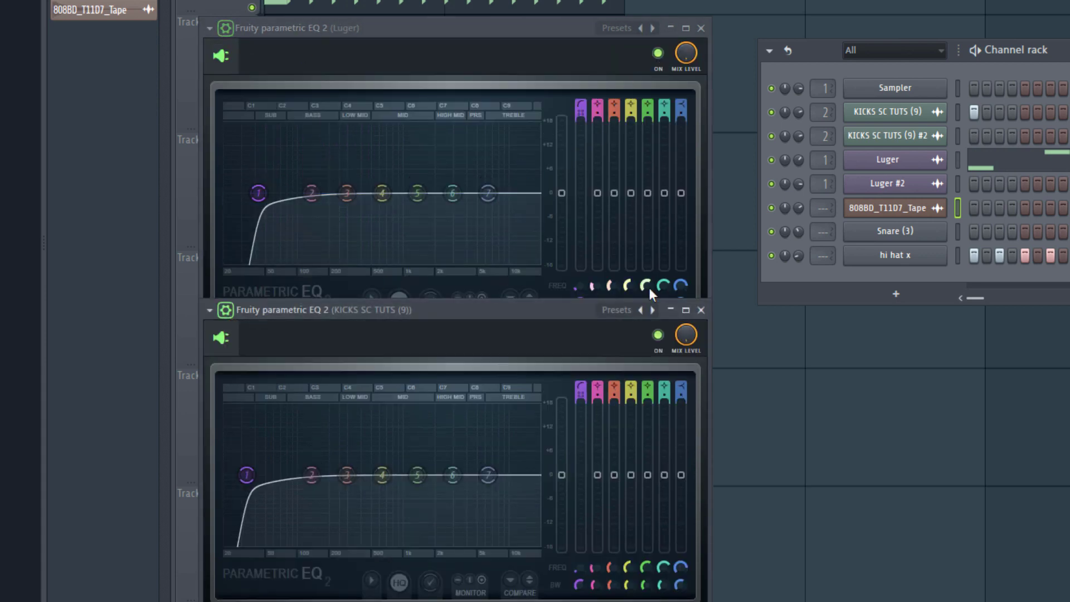
{"action": "left_click", "coordinate": [658, 335]}
{"action": "left_click", "coordinate": [658, 53]}
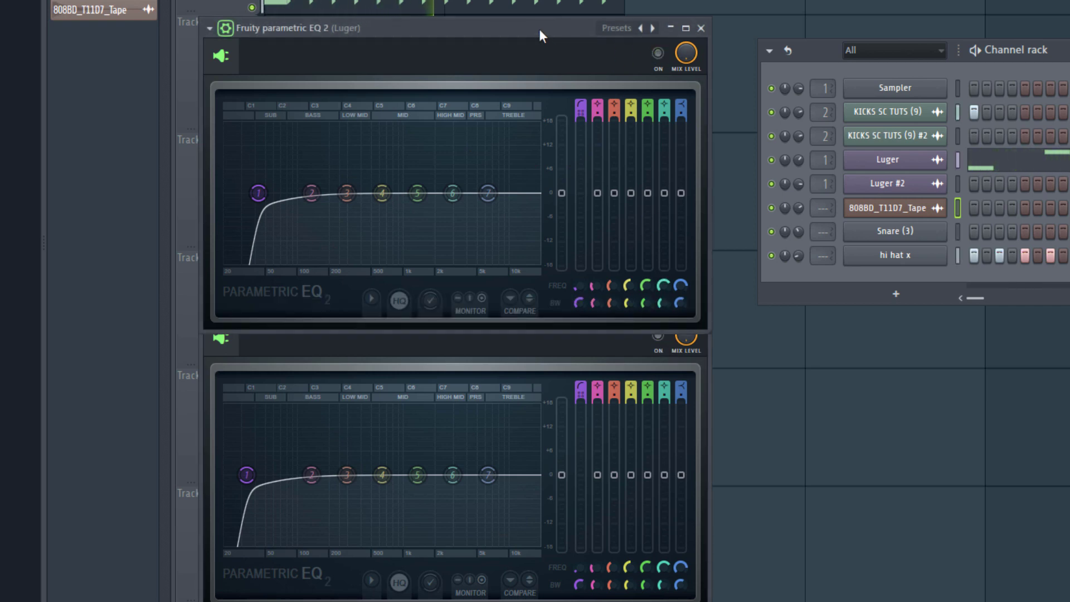
{"action": "left_click_drag", "start_coordinate": [539, 29], "coordinate": [547, 0]}
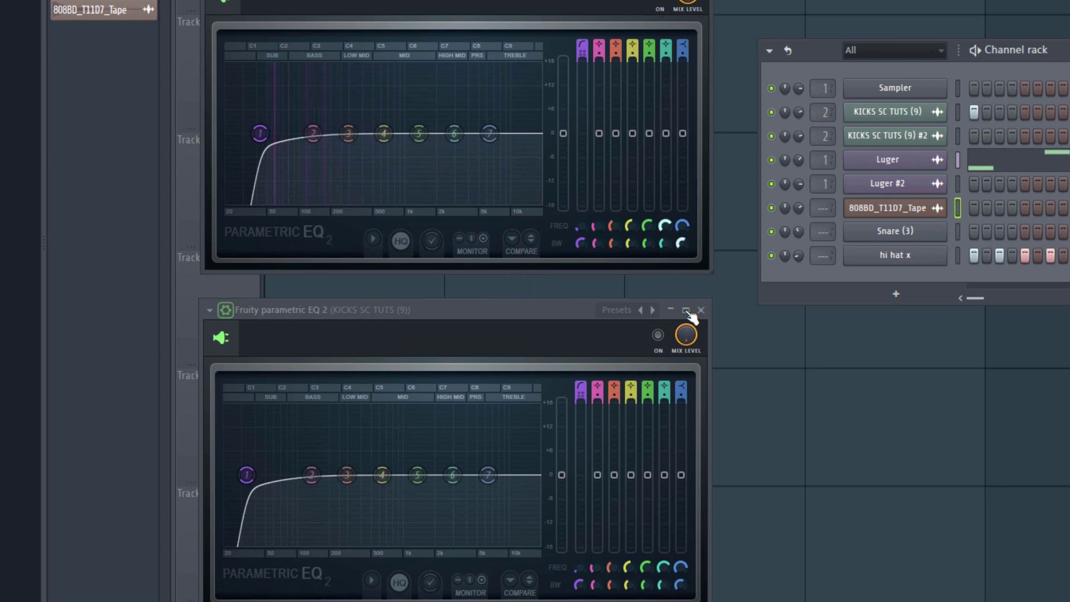
Step: Switch the kick's Parametric EQ 2 back on
{"action": "left_click", "coordinate": [658, 335]}
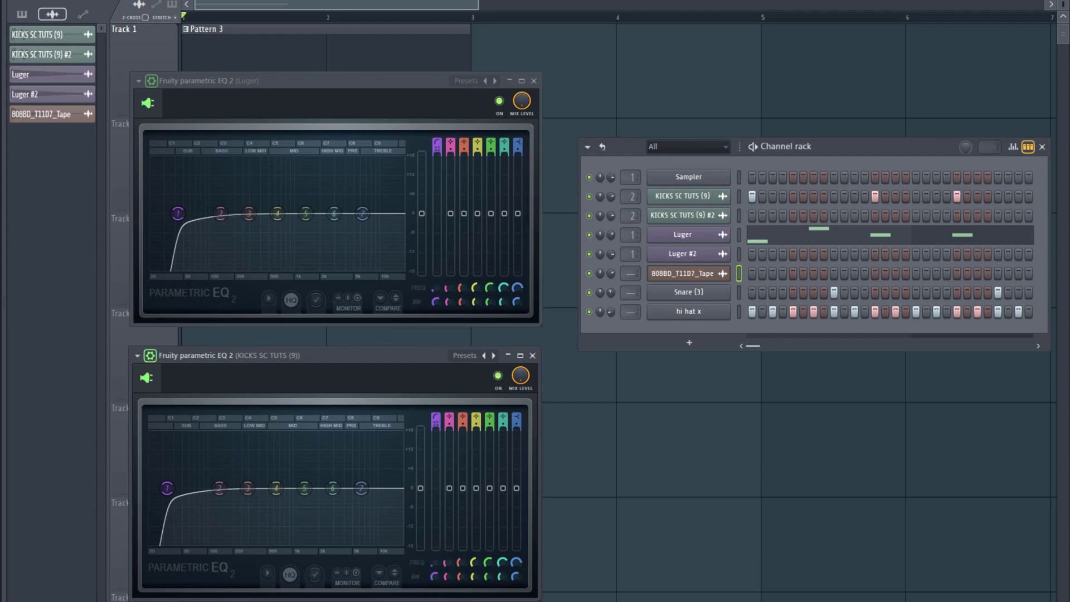
Step: Open the mixer with F9 and check Luger on insert 1 and the kick on insert 2
{"action": "key", "text": "F9"}
{"action": "left_click", "coordinate": [97, 170]}
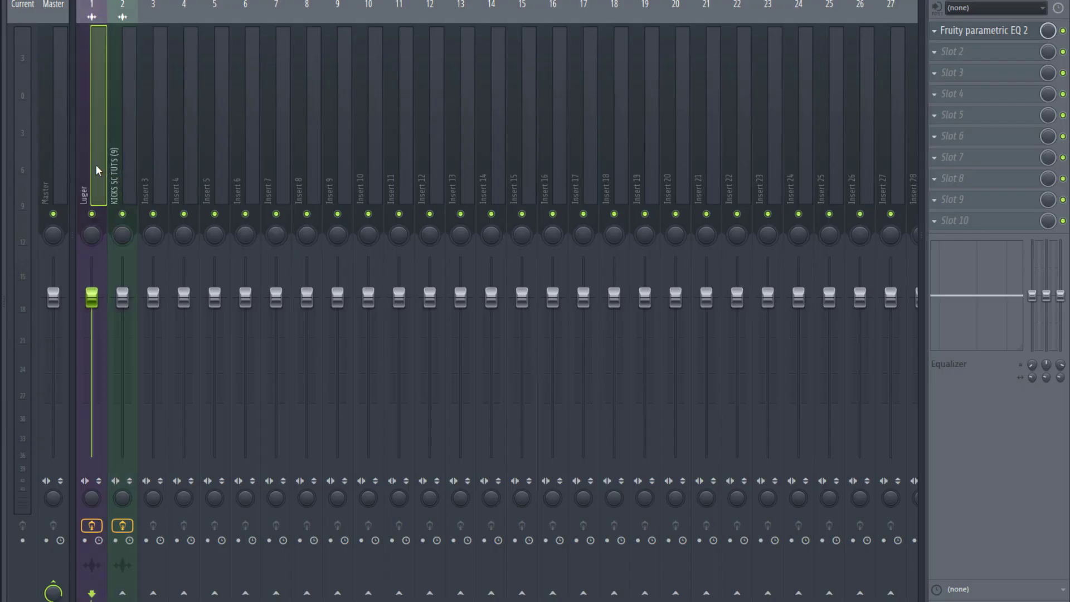
{"action": "left_click", "coordinate": [119, 162]}
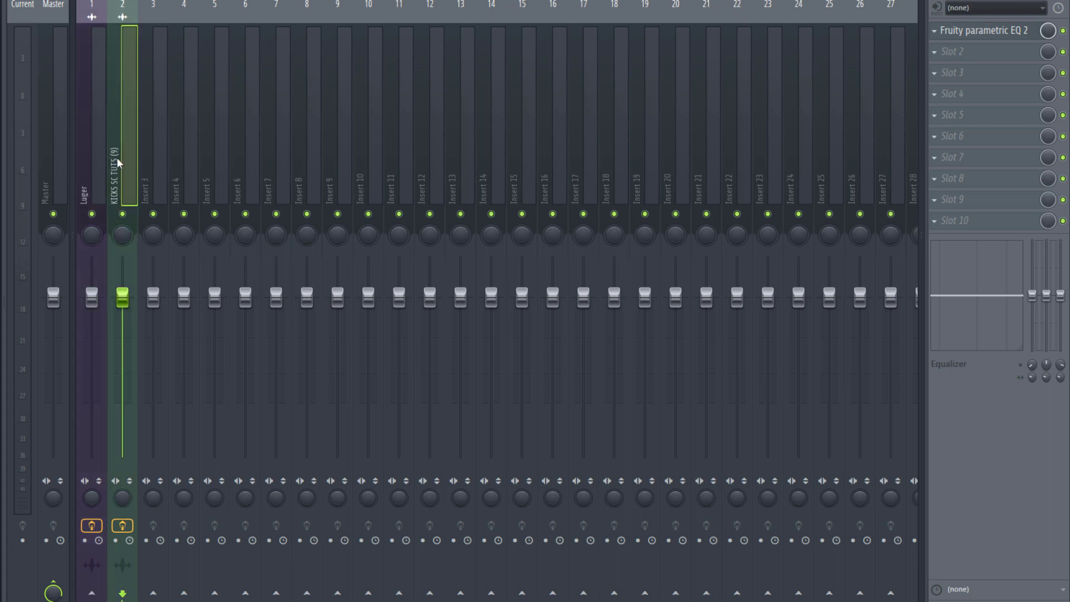
{"action": "key", "text": "F6"}
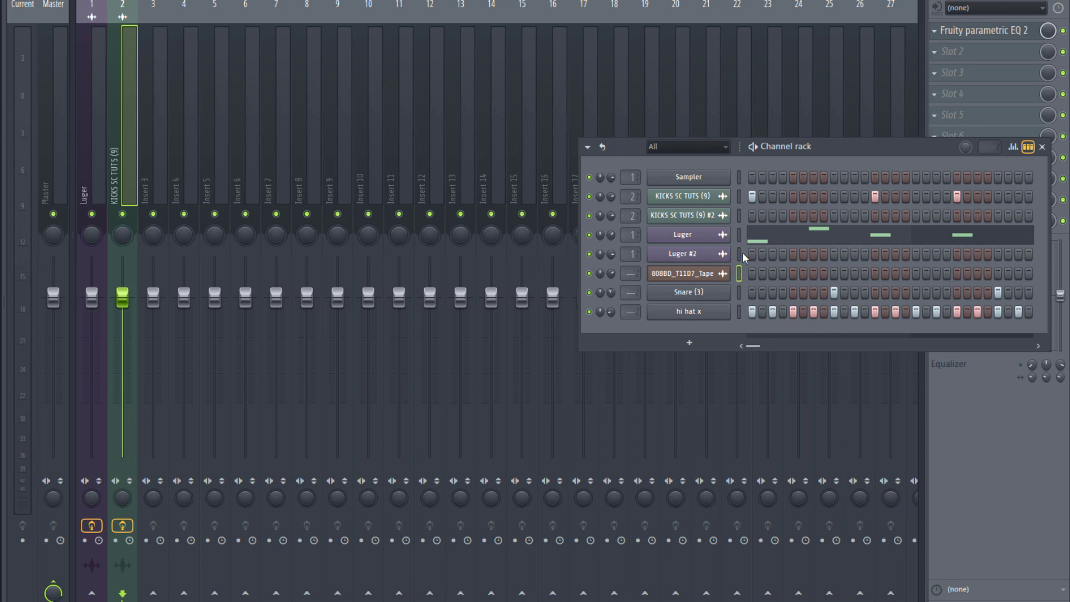
{"action": "left_click", "coordinate": [90, 176]}
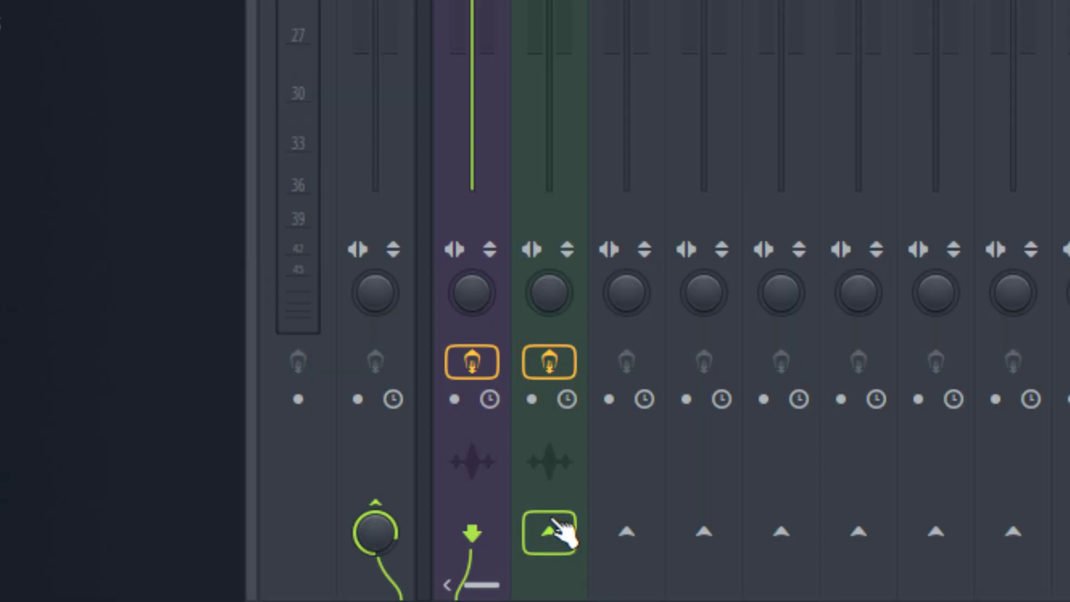
Step: Send kick insert 2 into Luger insert 1 with the send level at zero
{"action": "left_click", "coordinate": [560, 446]}
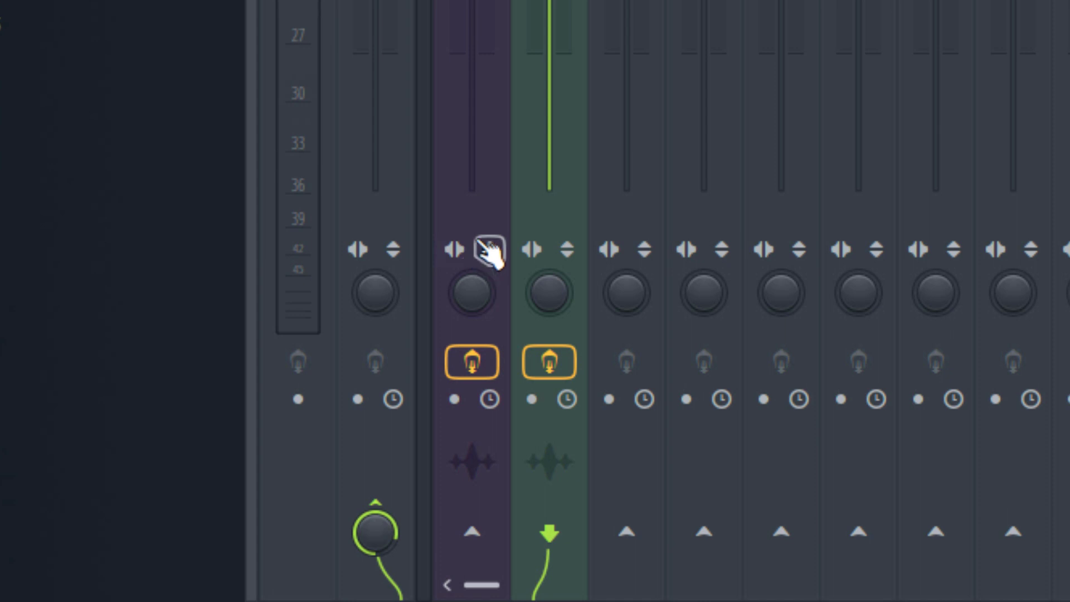
{"action": "left_click", "coordinate": [493, 533]}
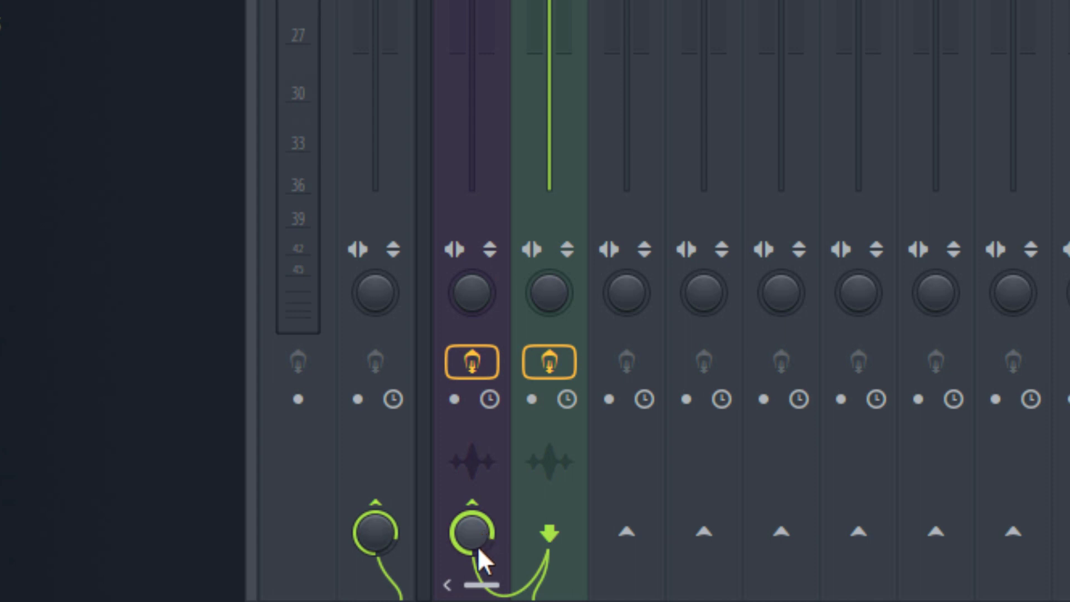
{"action": "left_click_drag", "start_coordinate": [473, 529], "coordinate": [473, 543]}
{"action": "left_click_drag", "start_coordinate": [473, 532], "coordinate": [472, 558]}
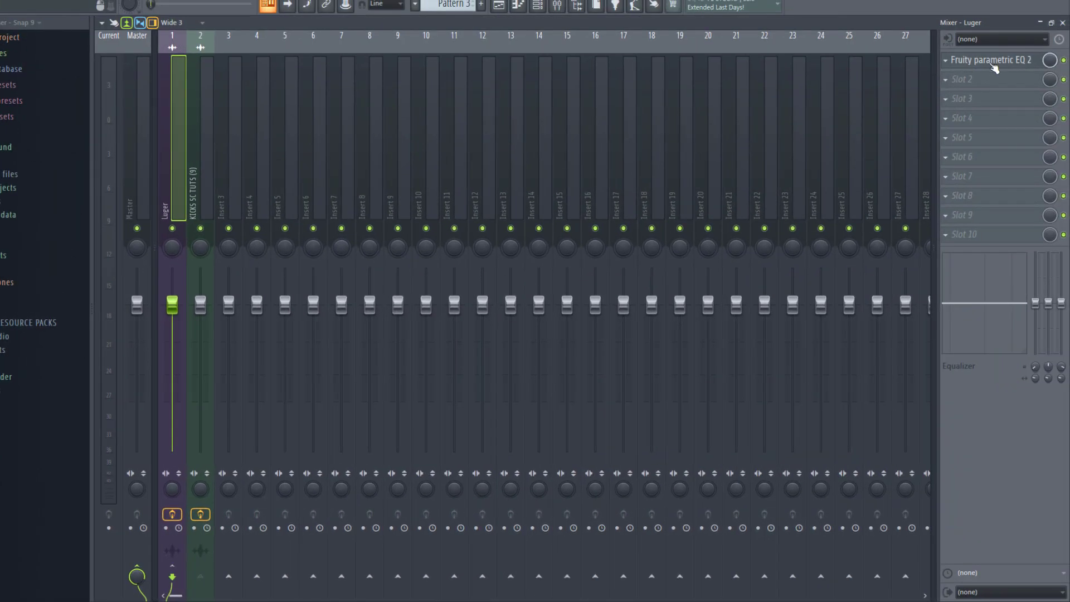
Step: Load Fruity Limiter on Luger's second slot in compressor mode, sidechained to KICKS SC TUTS (9)
{"action": "left_click", "coordinate": [986, 79]}
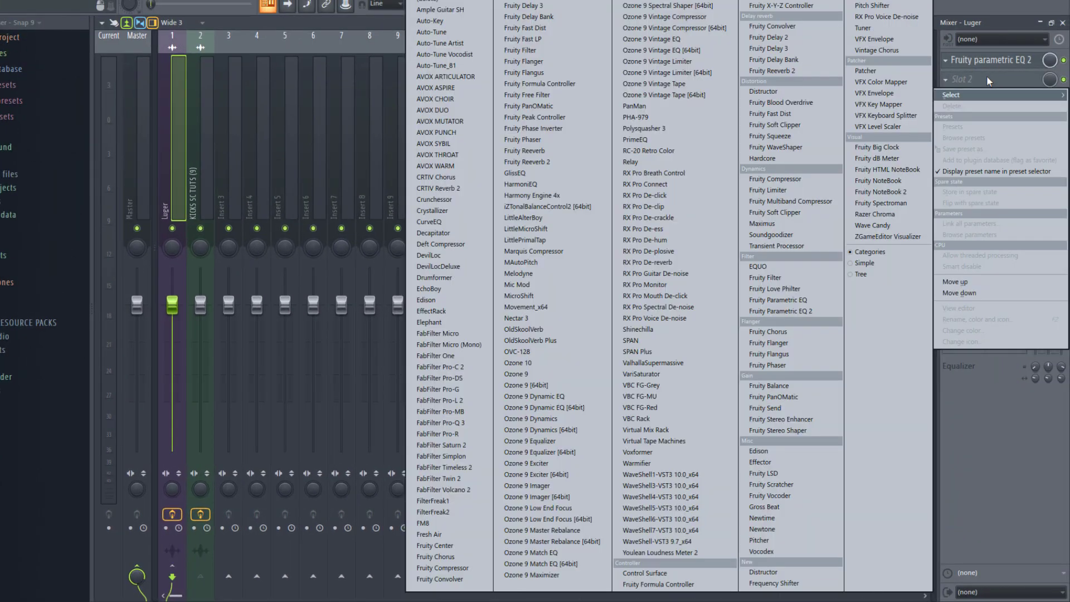
{"action": "left_click", "coordinate": [817, 194]}
{"action": "left_click_drag", "start_coordinate": [296, 155], "coordinate": [335, 153]}
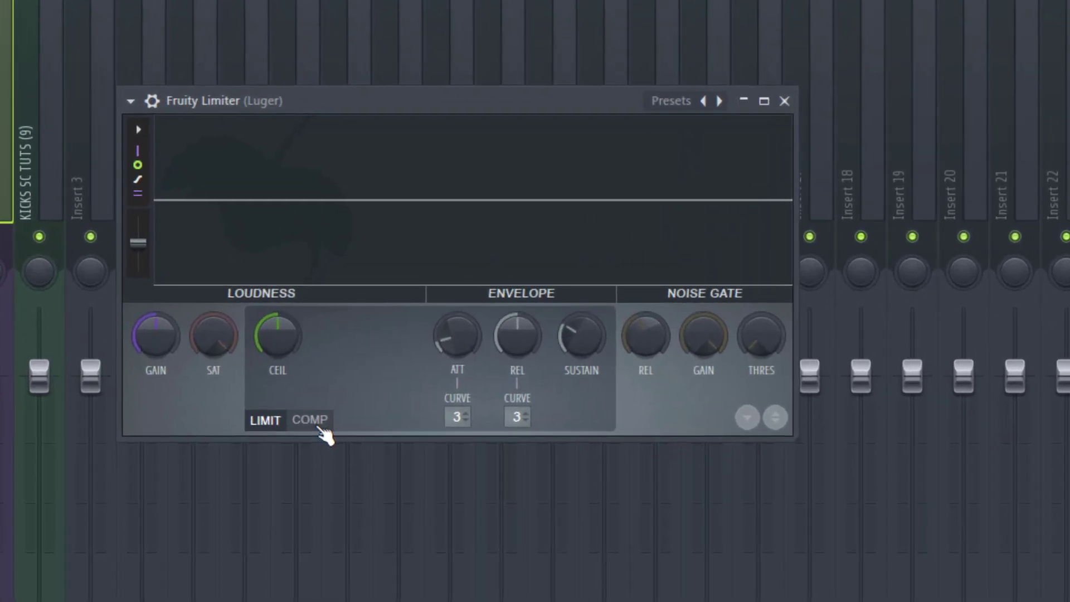
{"action": "left_click", "coordinate": [310, 422]}
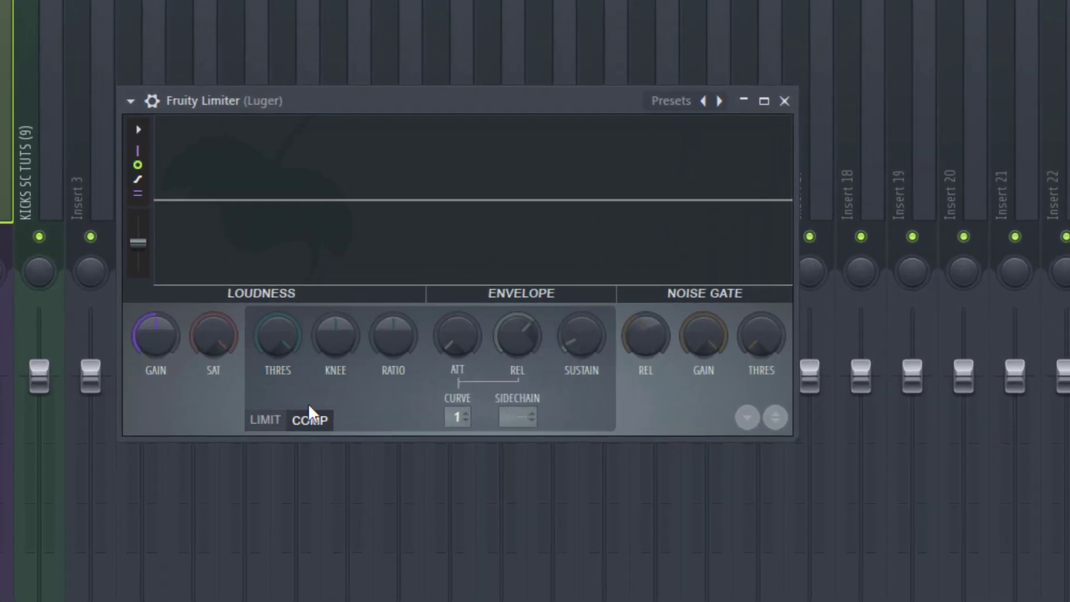
{"action": "left_click", "coordinate": [513, 417]}
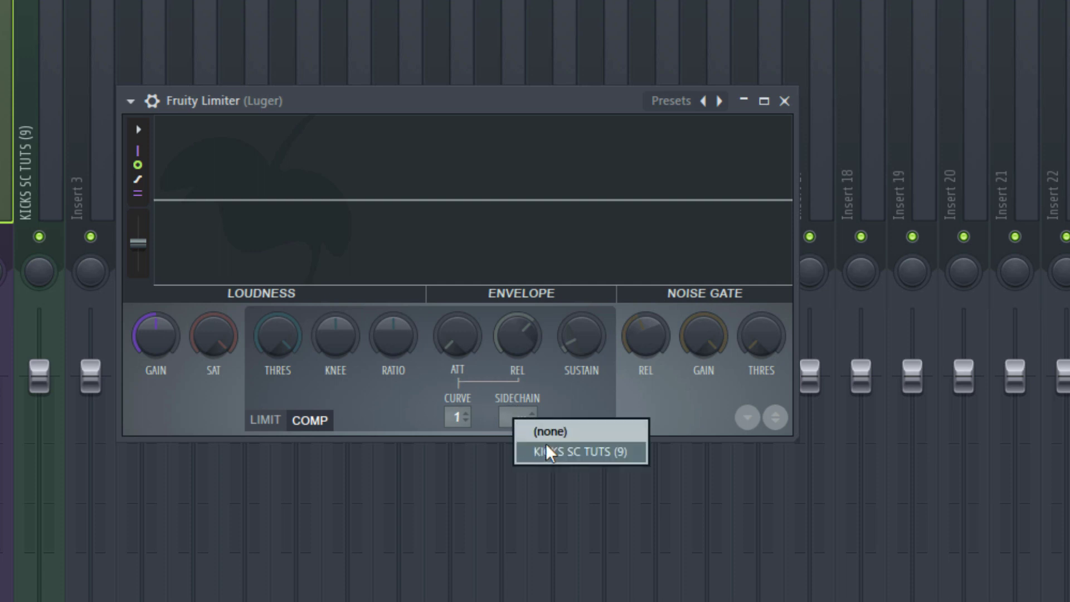
{"action": "left_click", "coordinate": [603, 453]}
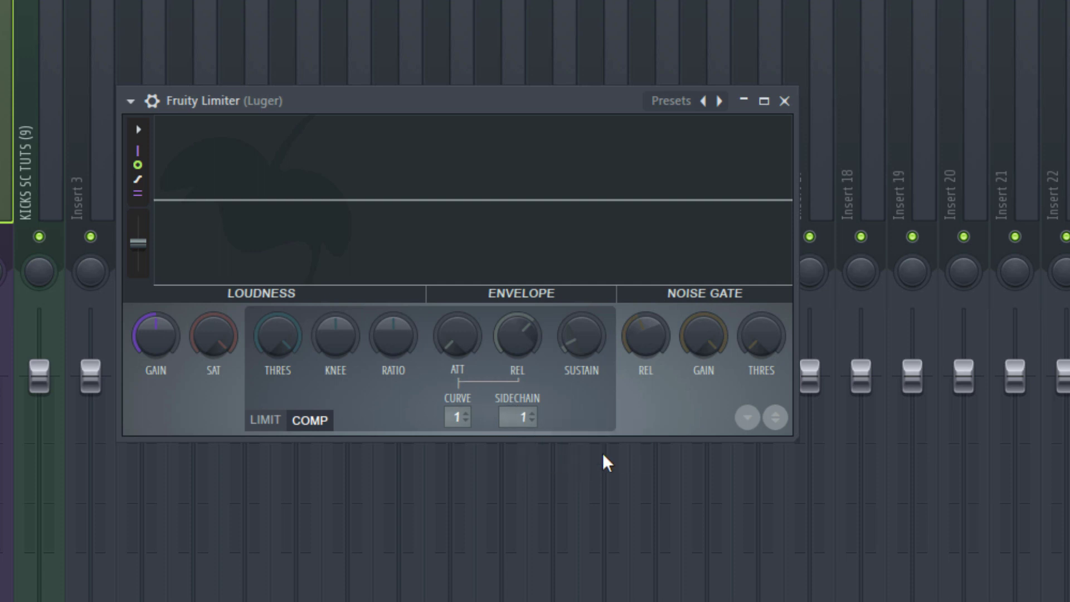
Step: Drop the limiter threshold fully, raise the knee slightly, and increase the ratio
{"action": "left_click_drag", "start_coordinate": [299, 335], "coordinate": [299, 399]}
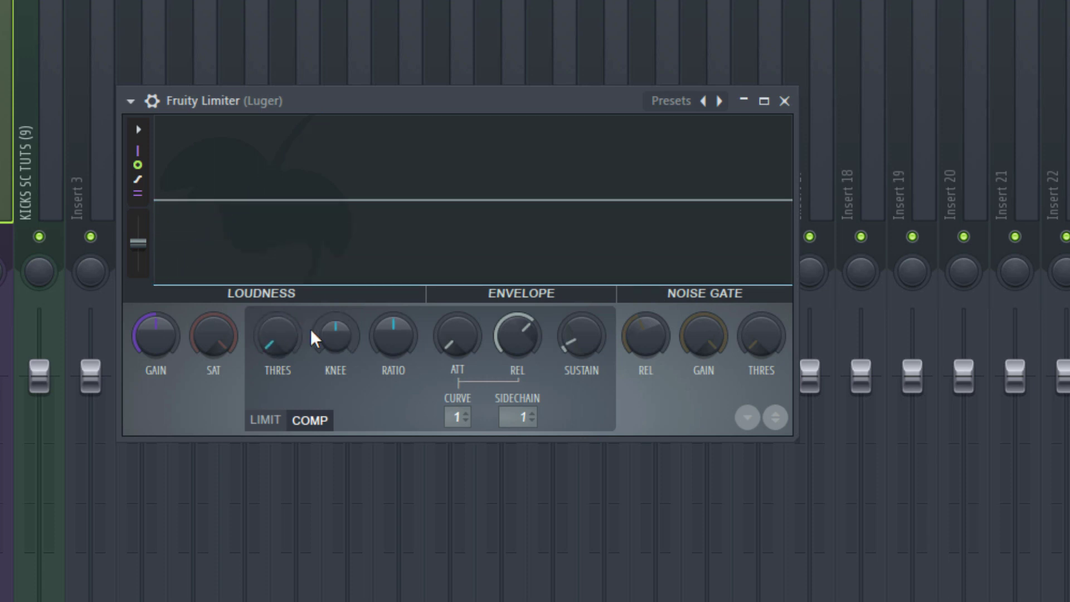
{"action": "left_click_drag", "start_coordinate": [336, 332], "coordinate": [337, 321]}
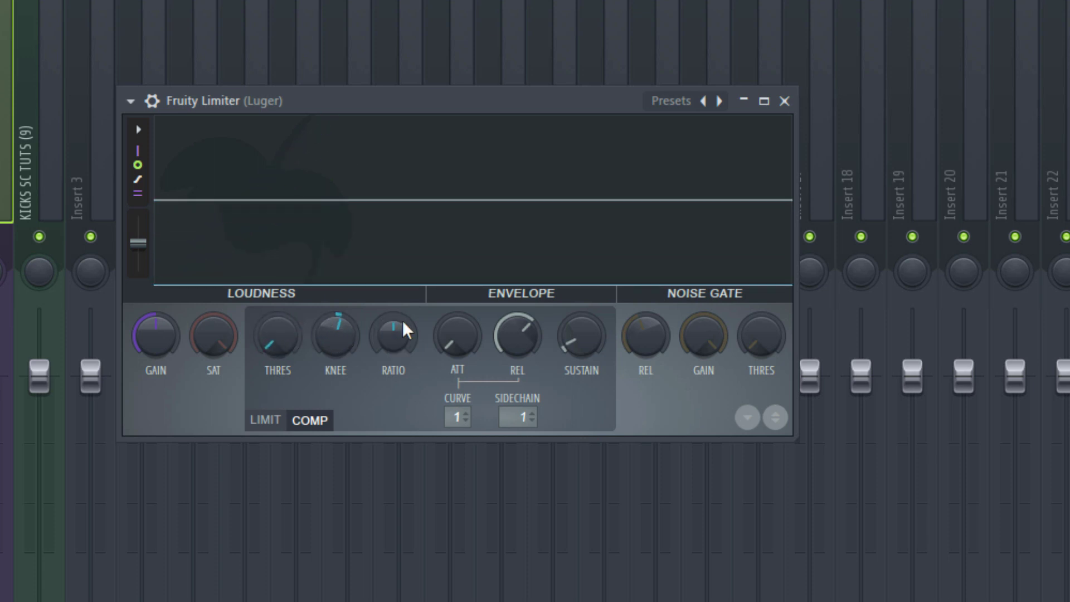
{"action": "left_click", "coordinate": [340, 343]}
{"action": "left_click", "coordinate": [382, 339]}
{"action": "left_click_drag", "start_coordinate": [329, 344], "coordinate": [386, 333]}
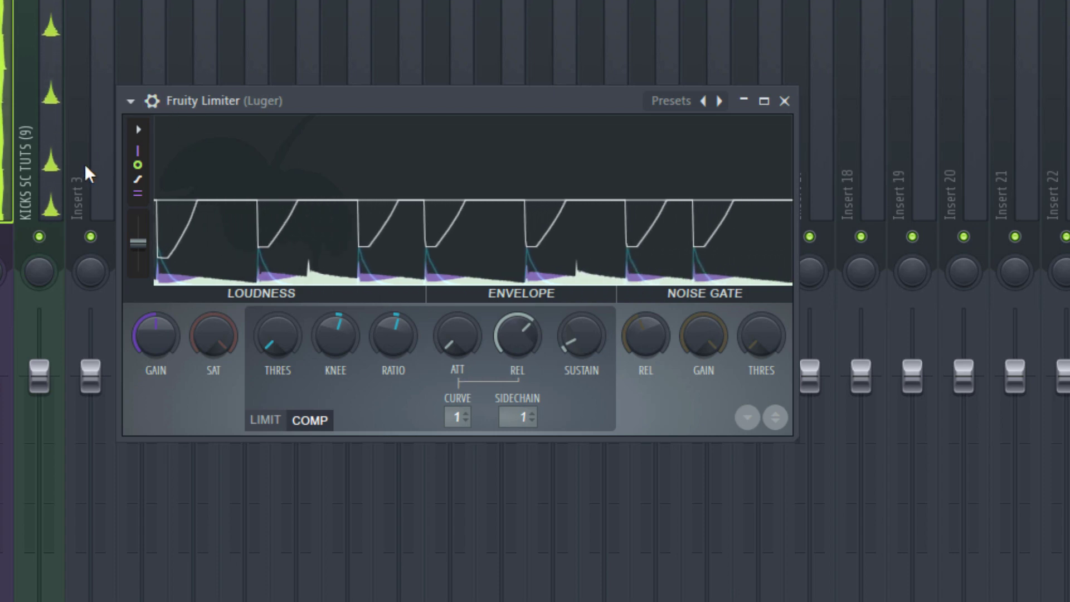
Step: Bypass the Luger bass's sidechain limiter to hear the unducked 808, then switch it back on
{"action": "left_click", "coordinate": [152, 101]}
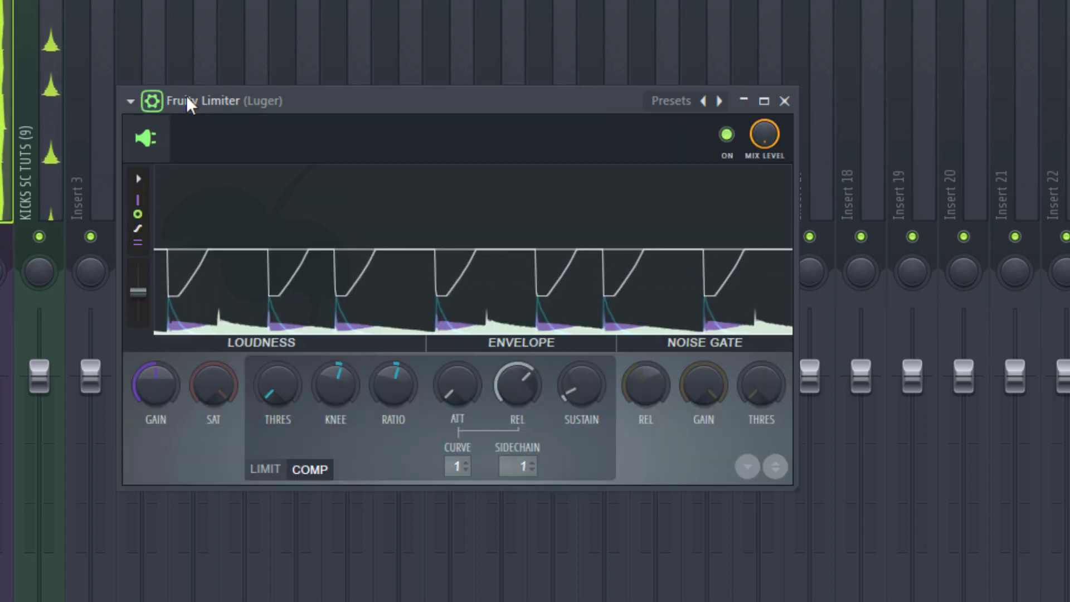
{"action": "left_click", "coordinate": [728, 136]}
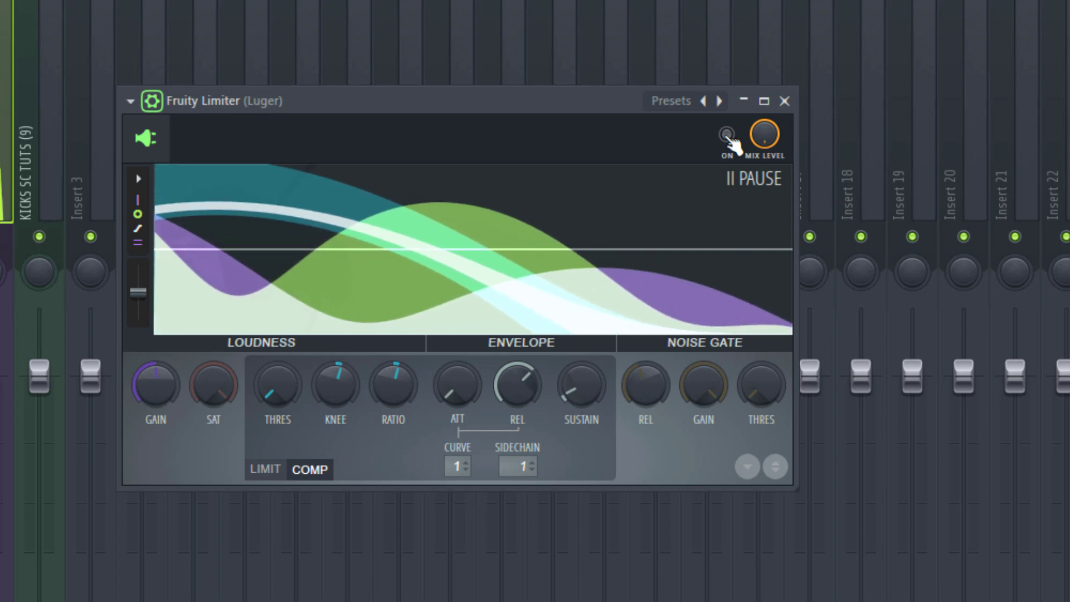
{"action": "left_click", "coordinate": [728, 136]}
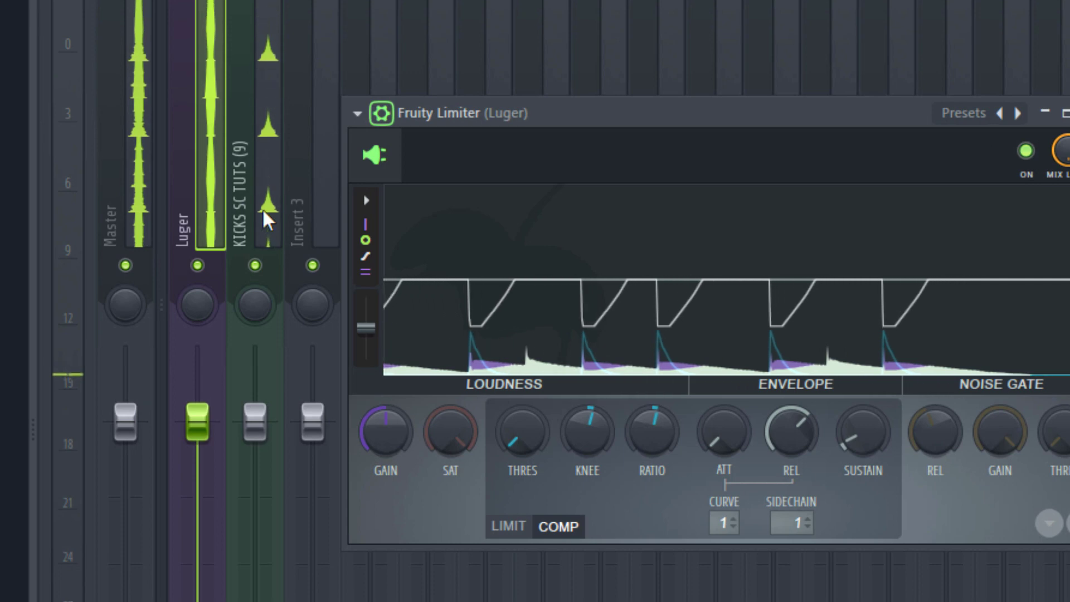
Step: Lower the KICKS SC TUTS (9) fader to -3.7 and check the Luger track's limiter
{"action": "left_click", "coordinate": [263, 209]}
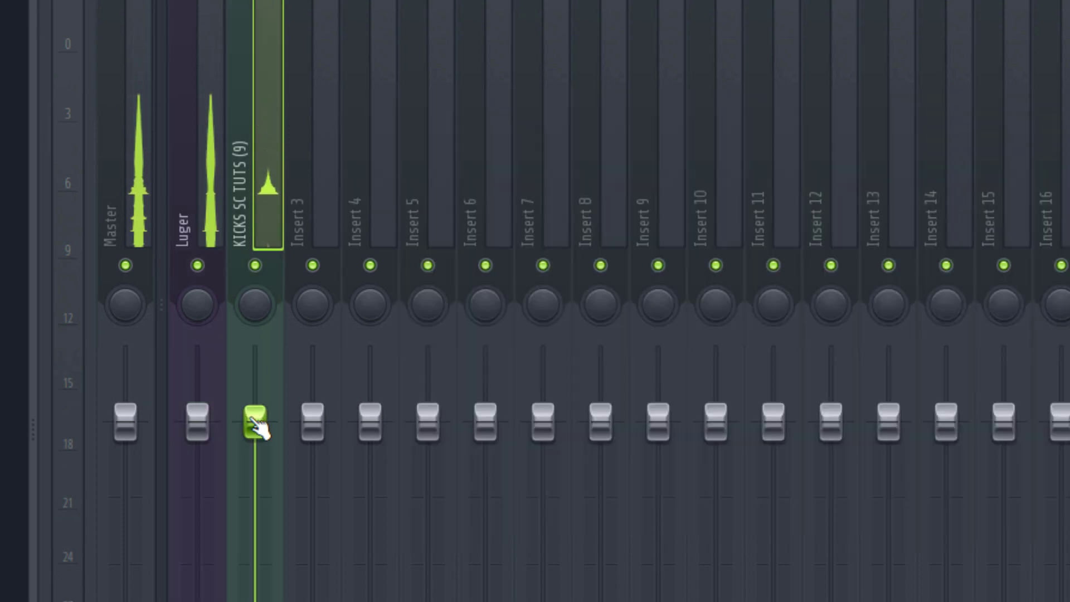
{"action": "left_click_drag", "start_coordinate": [258, 427], "coordinate": [258, 508]}
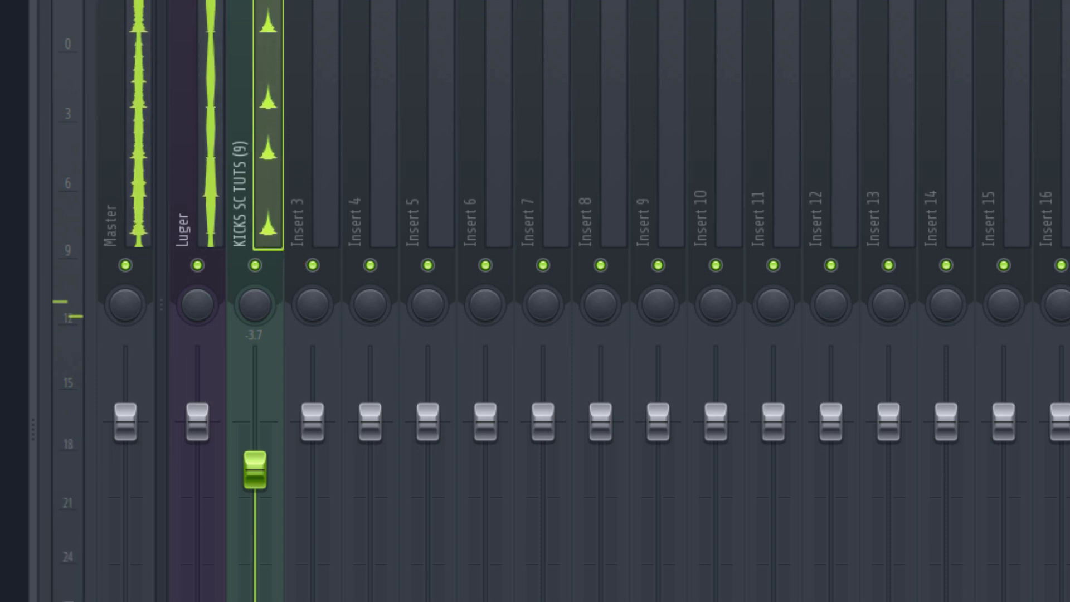
{"action": "left_click", "coordinate": [207, 185]}
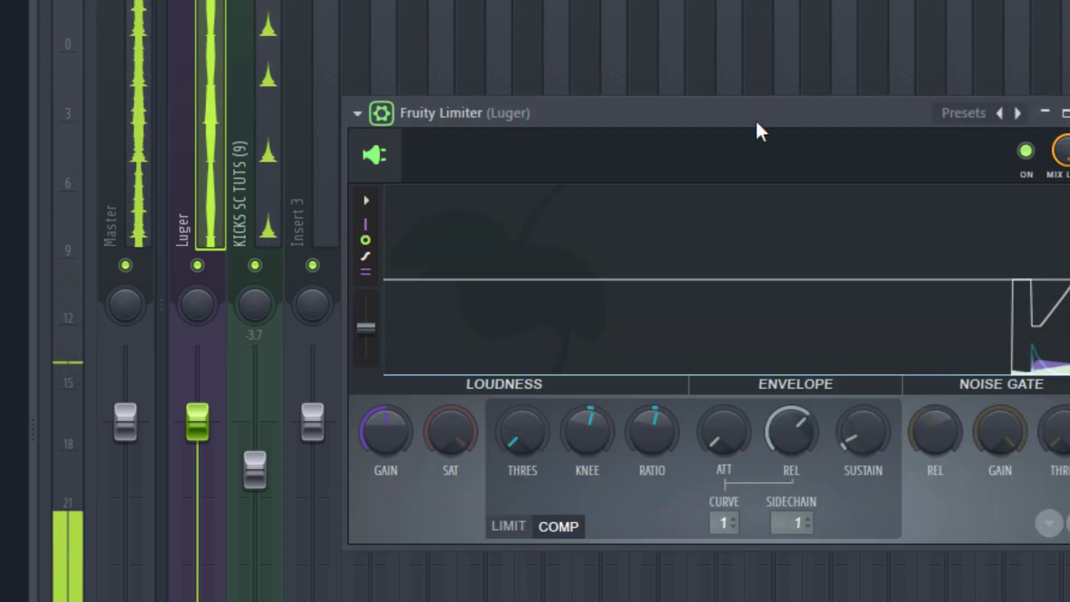
{"action": "left_click_drag", "start_coordinate": [760, 131], "coordinate": [607, 116]}
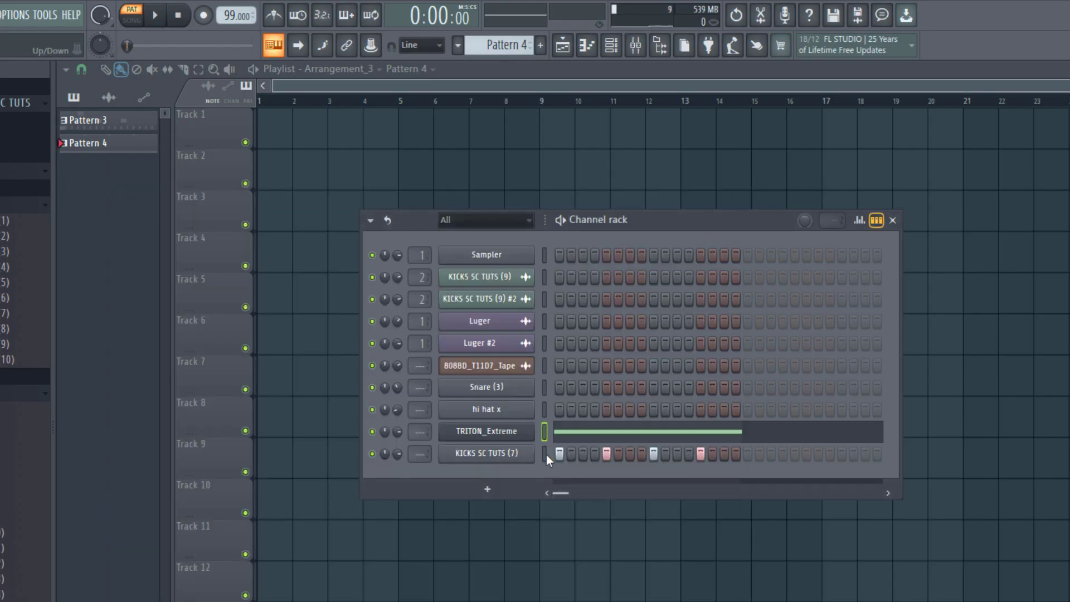
Step: Link TRITON_Extreme and KICKS SC TUTS (7) to mixer inserts 4 and 5 with Ctrl+L
{"action": "left_click", "coordinate": [545, 454]}
{"action": "left_click", "coordinate": [636, 47]}
{"action": "left_click", "coordinate": [265, 270]}
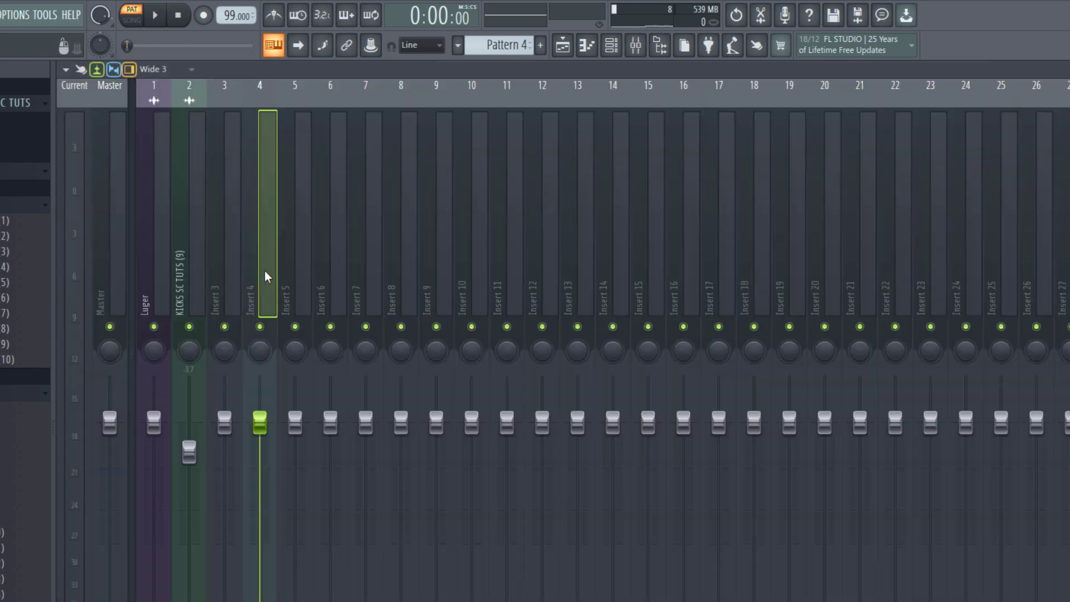
{"action": "key", "text": "ctrl+l"}
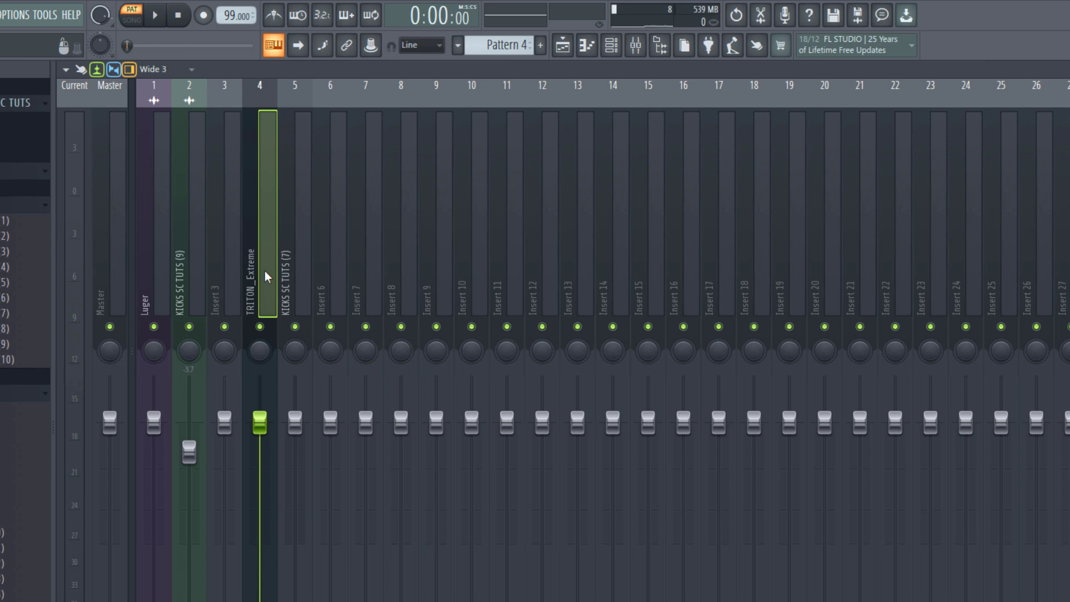
Step: Route the KICKS SC TUTS (7) track into the TRITON_Extreme track for sidechaining
{"action": "left_click", "coordinate": [294, 287]}
{"action": "left_click", "coordinate": [264, 279]}
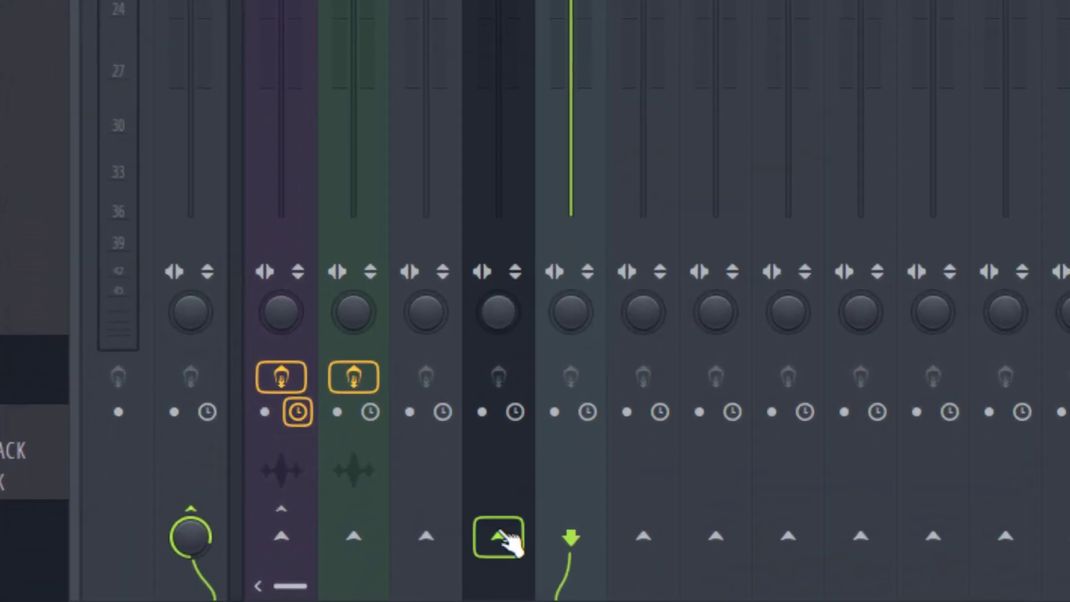
{"action": "left_click", "coordinate": [497, 536]}
{"action": "left_click", "coordinate": [202, 212]}
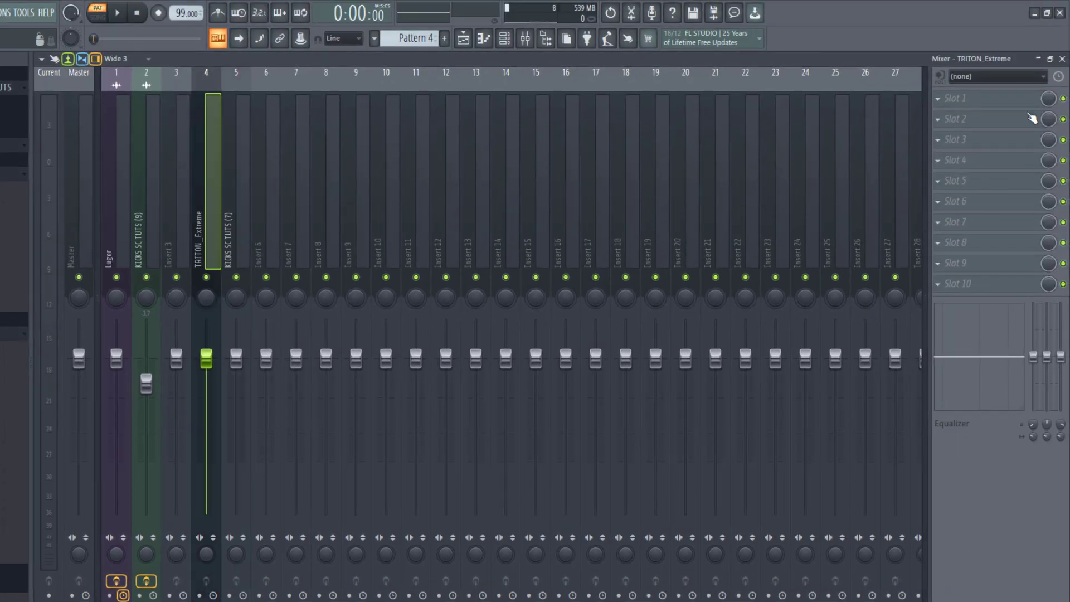
Step: Add Fruity Limiter to TRITON_Extreme, sidechained from KICKS SC TUTS (7), with threshold lowered
{"action": "left_click", "coordinate": [993, 103]}
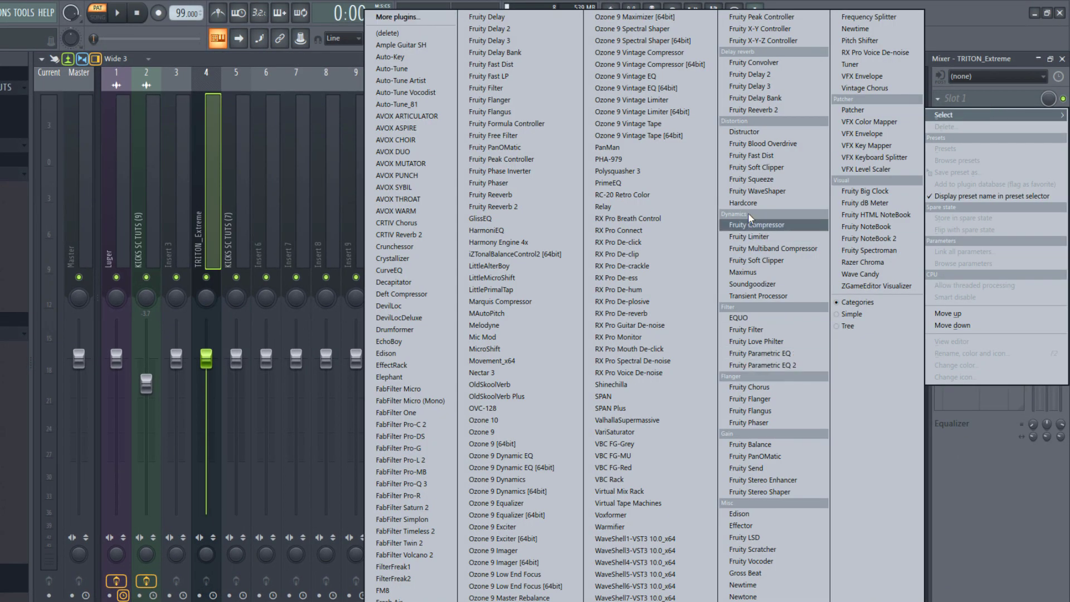
{"action": "left_click", "coordinate": [783, 236]}
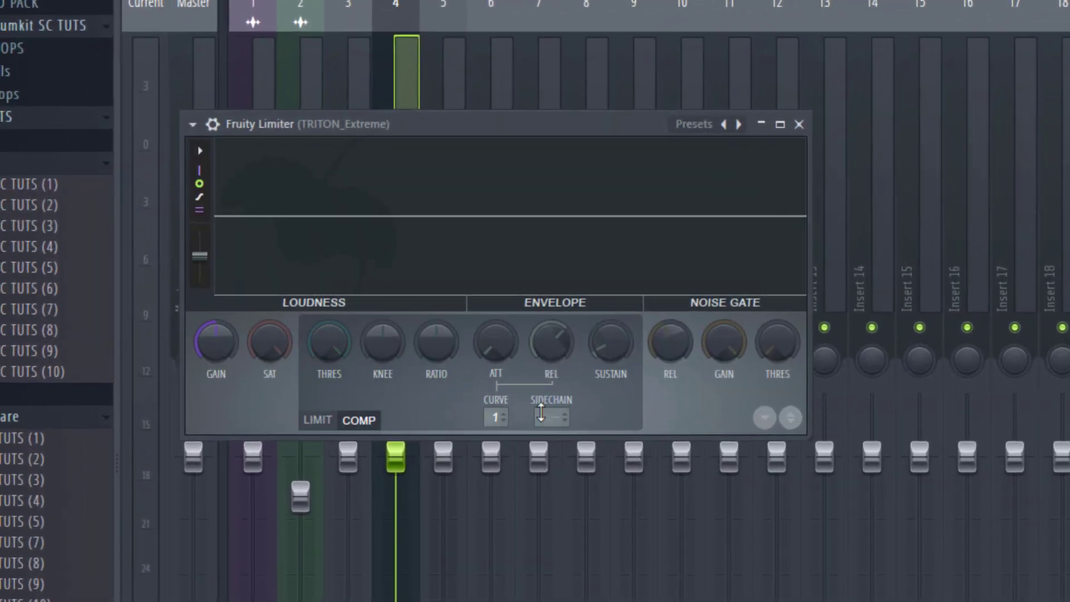
{"action": "left_click", "coordinate": [540, 416]}
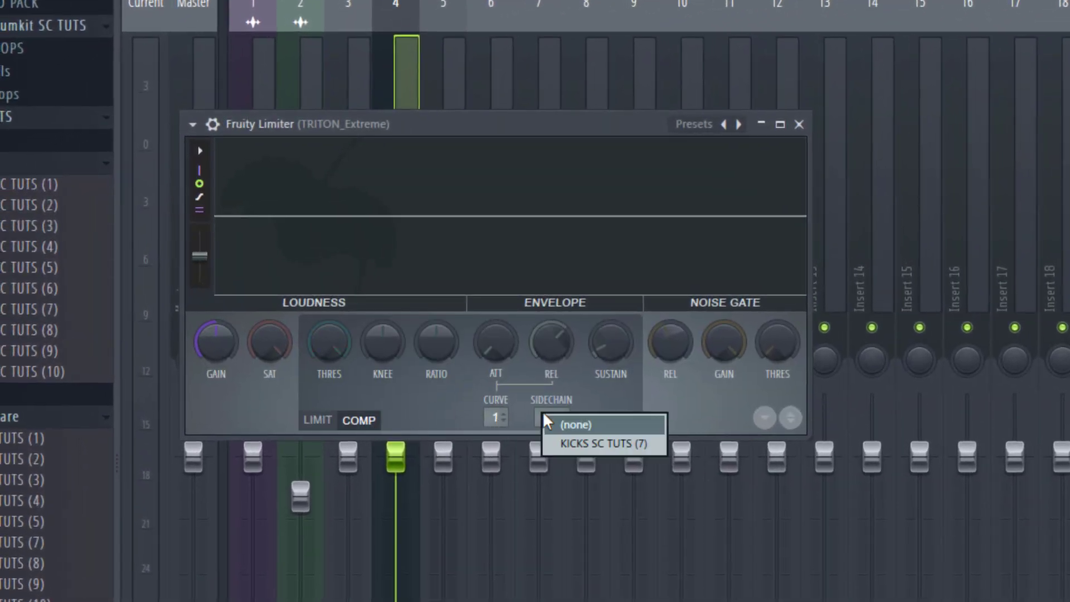
{"action": "left_click", "coordinate": [574, 443]}
{"action": "left_click_drag", "start_coordinate": [331, 342], "coordinate": [332, 385]}
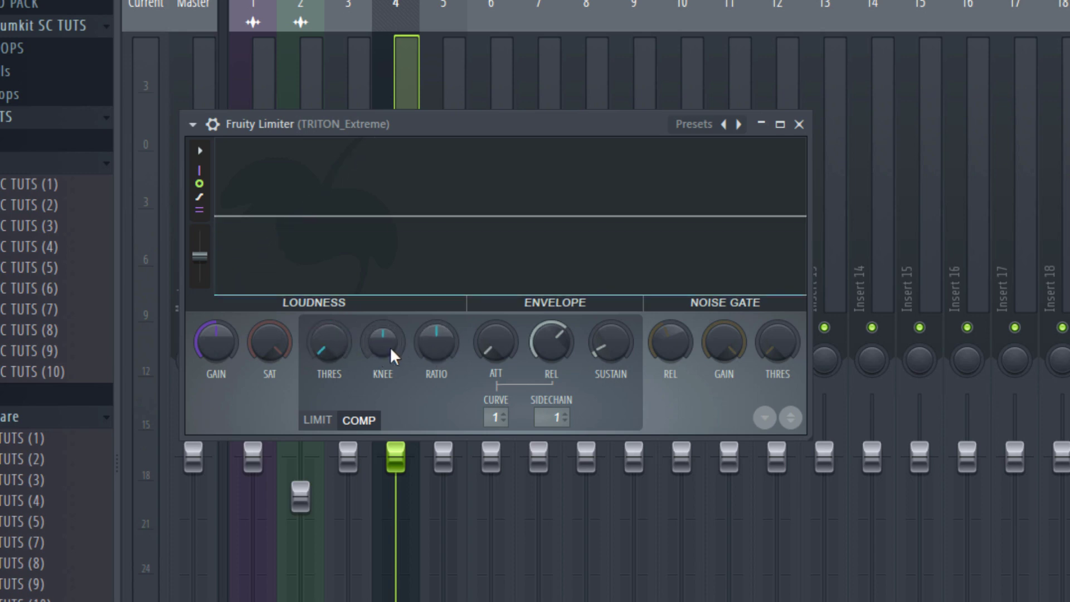
Step: Raise the synth limiter's ratio and knee and play back to hear TRITON_Extreme pumping
{"action": "left_click_drag", "start_coordinate": [427, 348], "coordinate": [426, 347]}
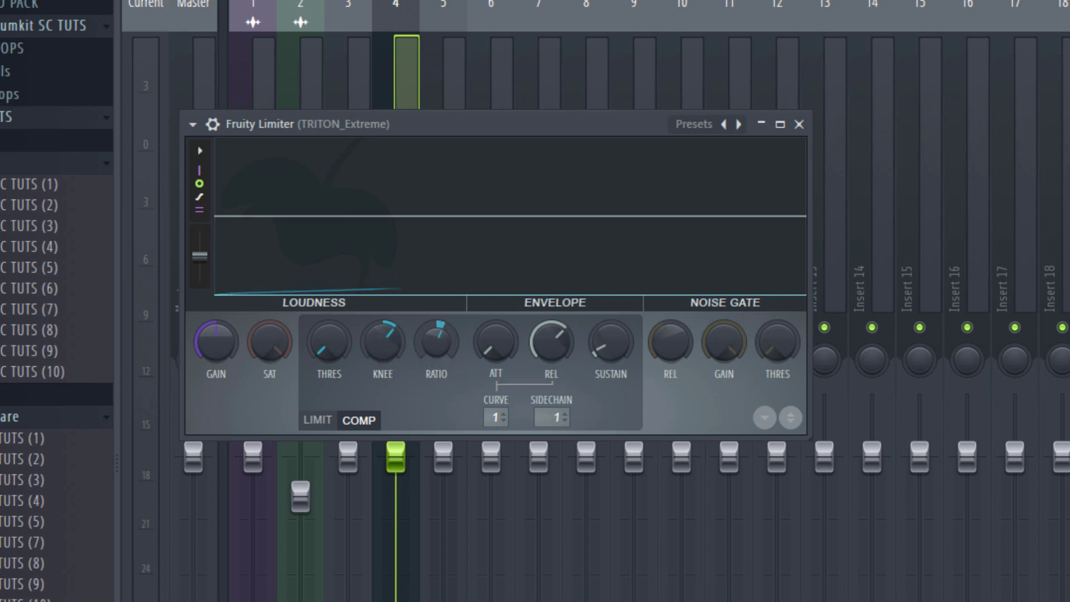
{"action": "key", "text": "space"}
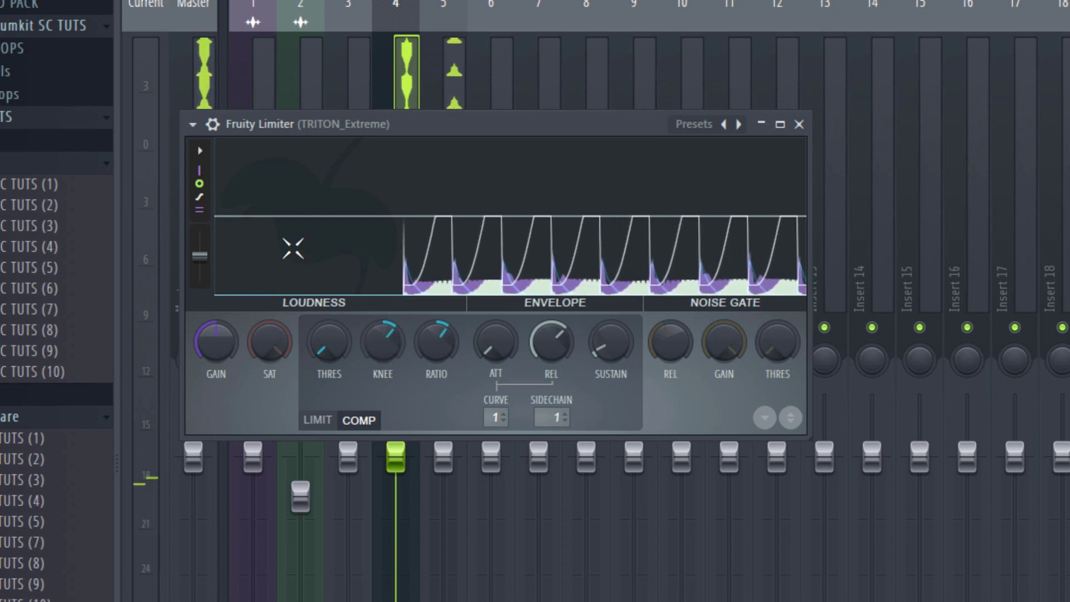
{"action": "left_click_drag", "start_coordinate": [383, 342], "coordinate": [383, 336]}
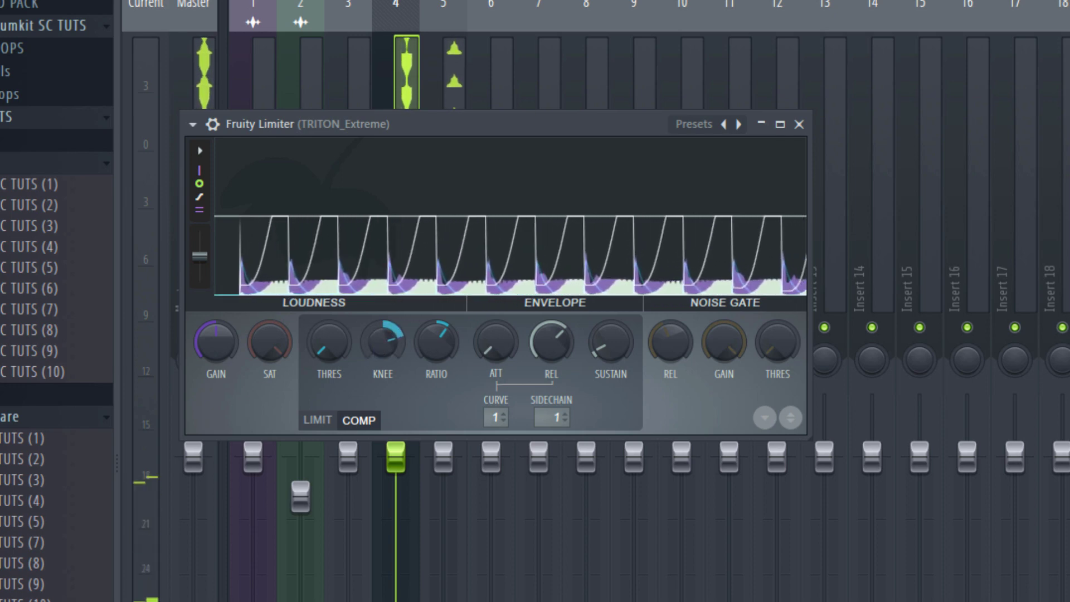
{"action": "key", "text": "Escape"}
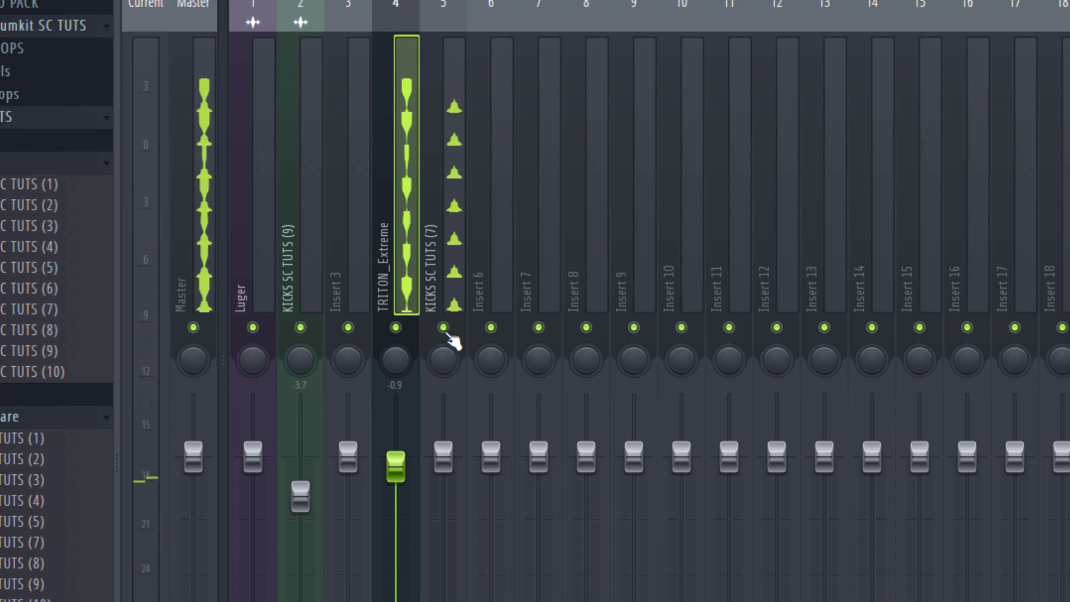
{"action": "left_click", "coordinate": [443, 327]}
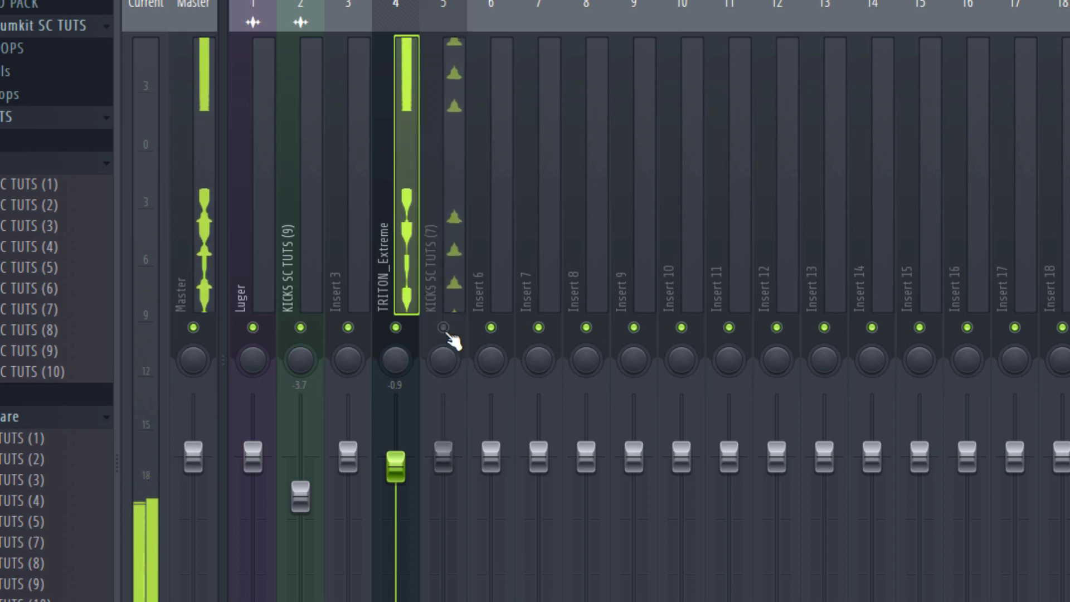